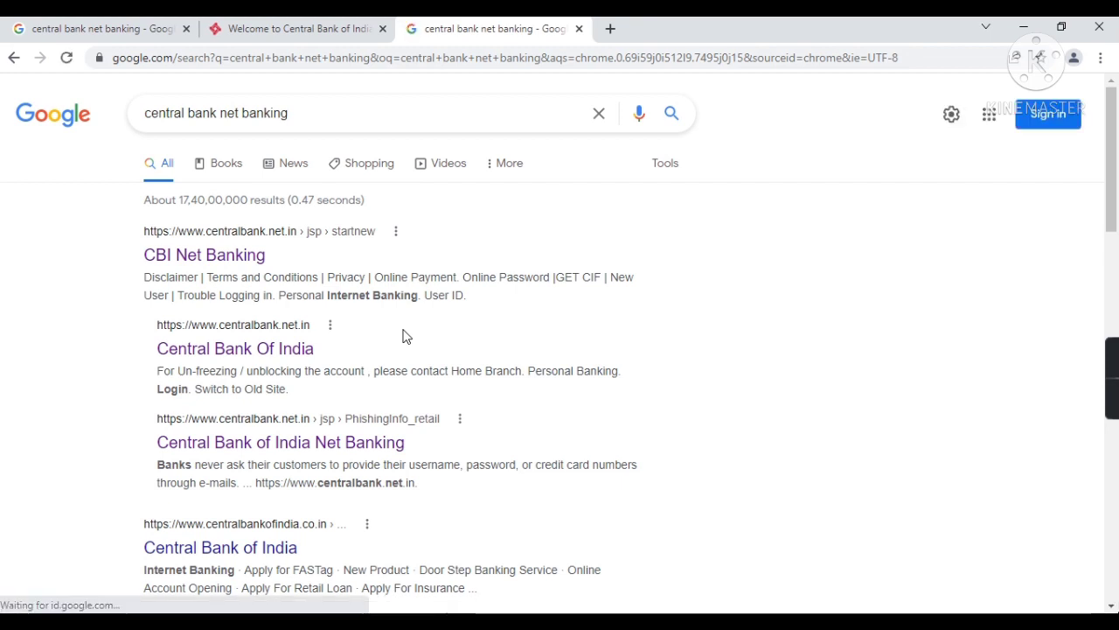
Step: Open the CBI Net Banking result, reach Online Login Password Generation, and pick debit card authentication
click(238, 266)
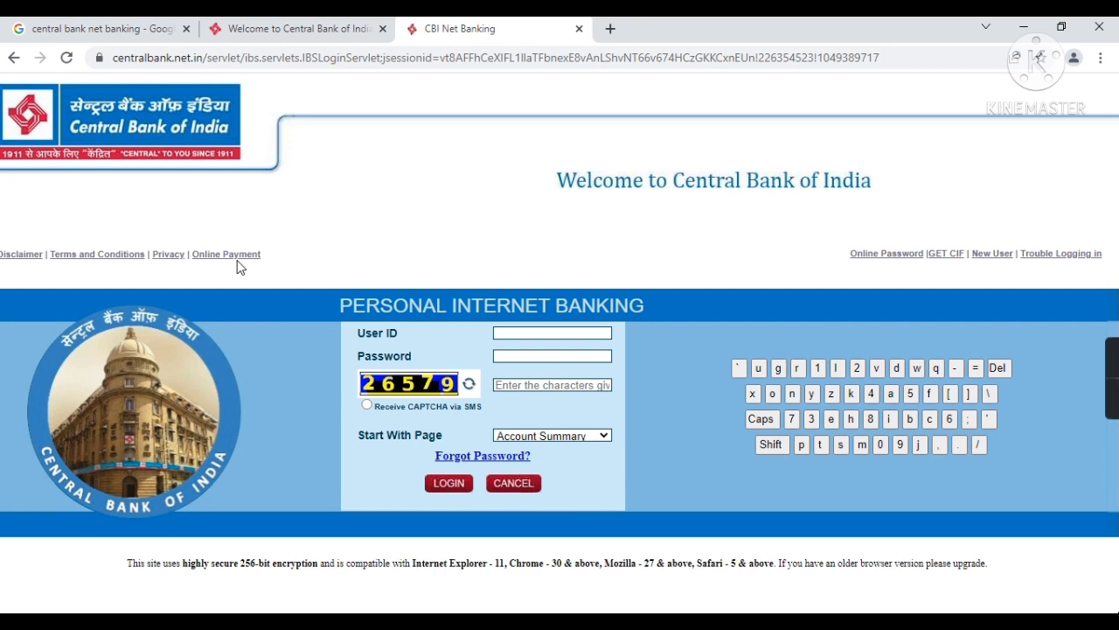
click(898, 257)
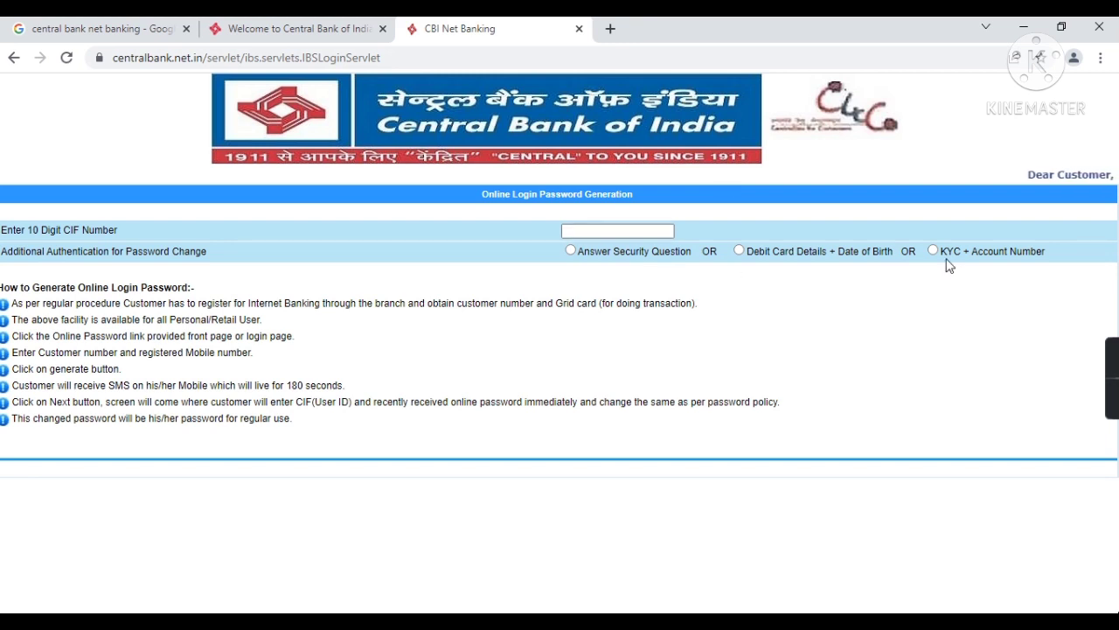
click(777, 244)
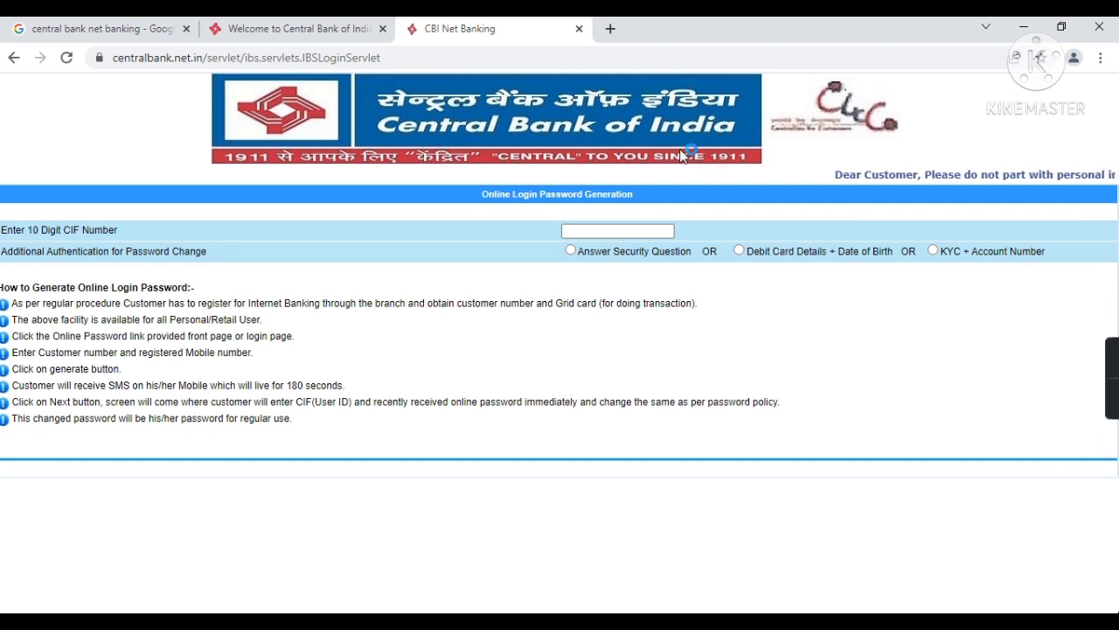
Step: Close the old CBI Net Banking tab and bring up the Central Bank Of India internet banking home page
click(579, 29)
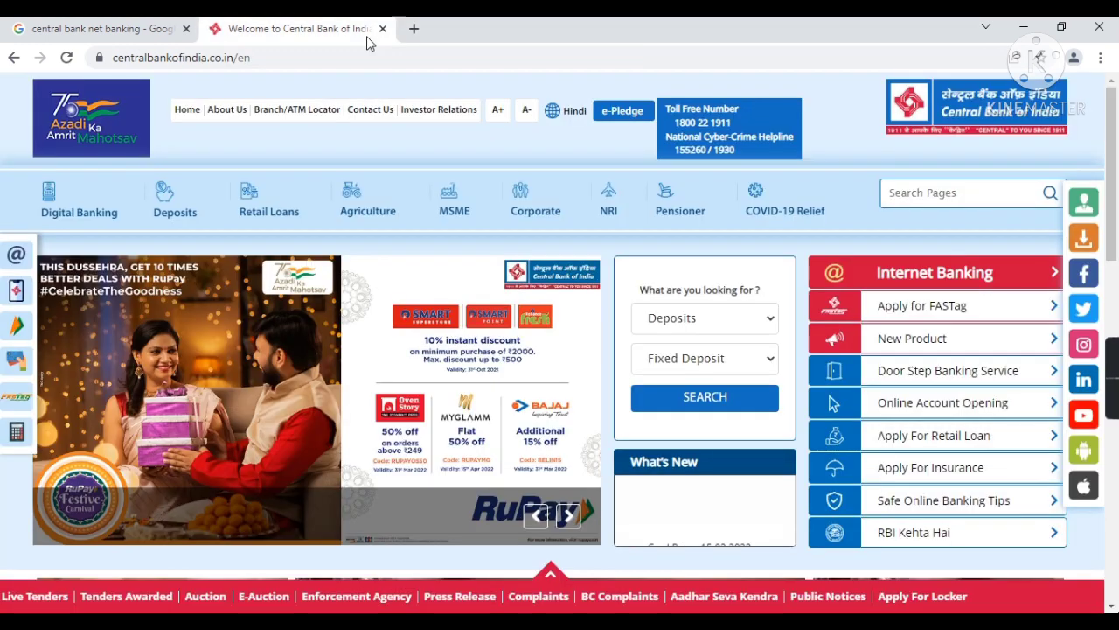
click(117, 26)
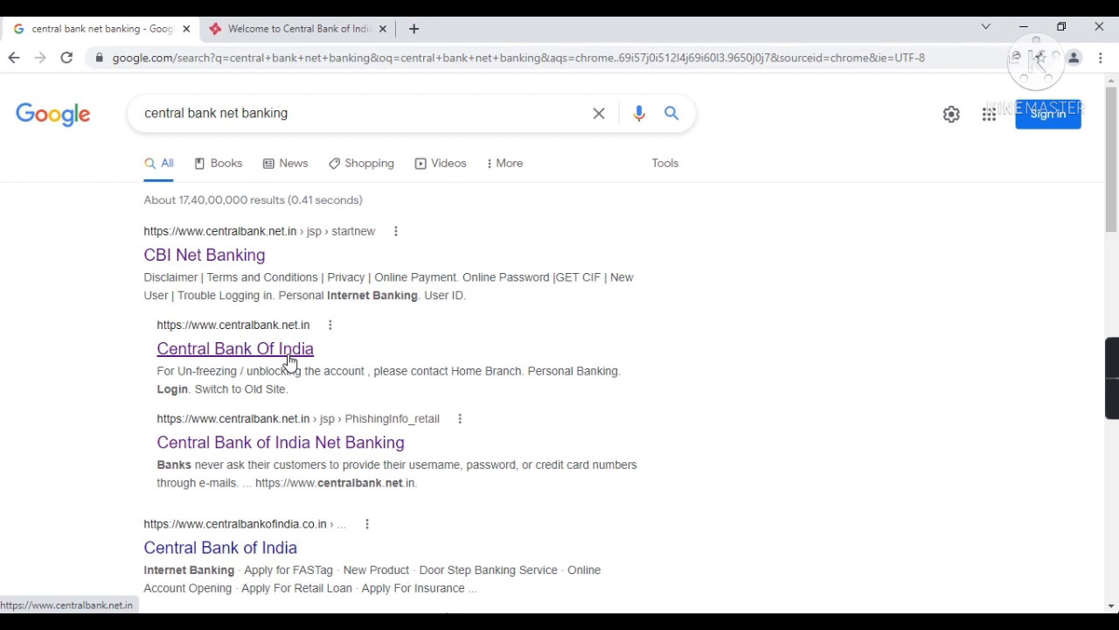
click(289, 362)
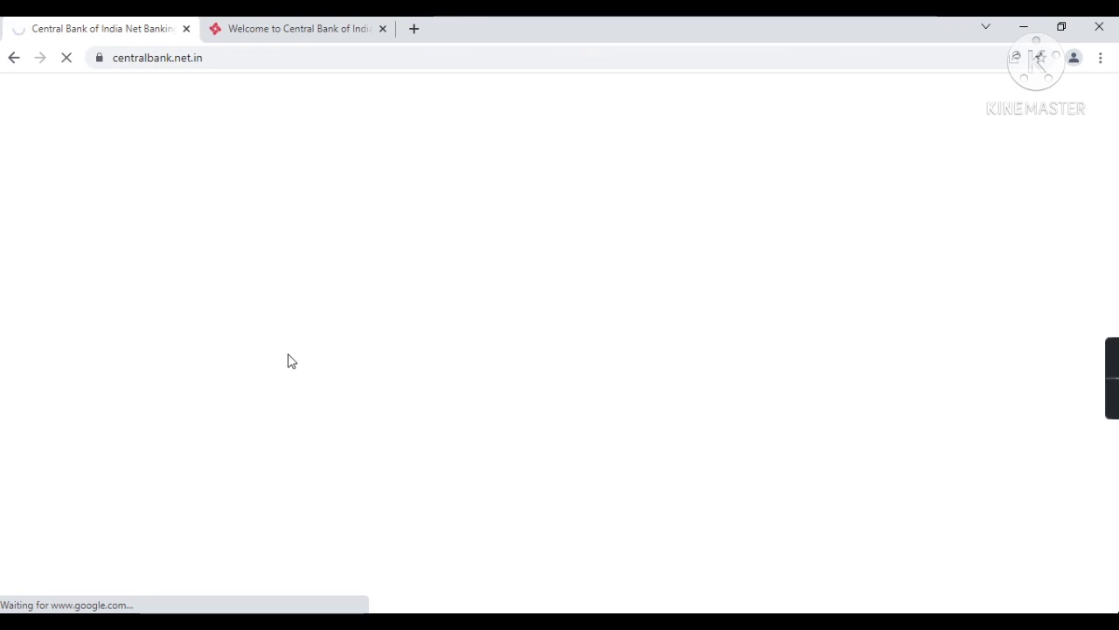
click(285, 28)
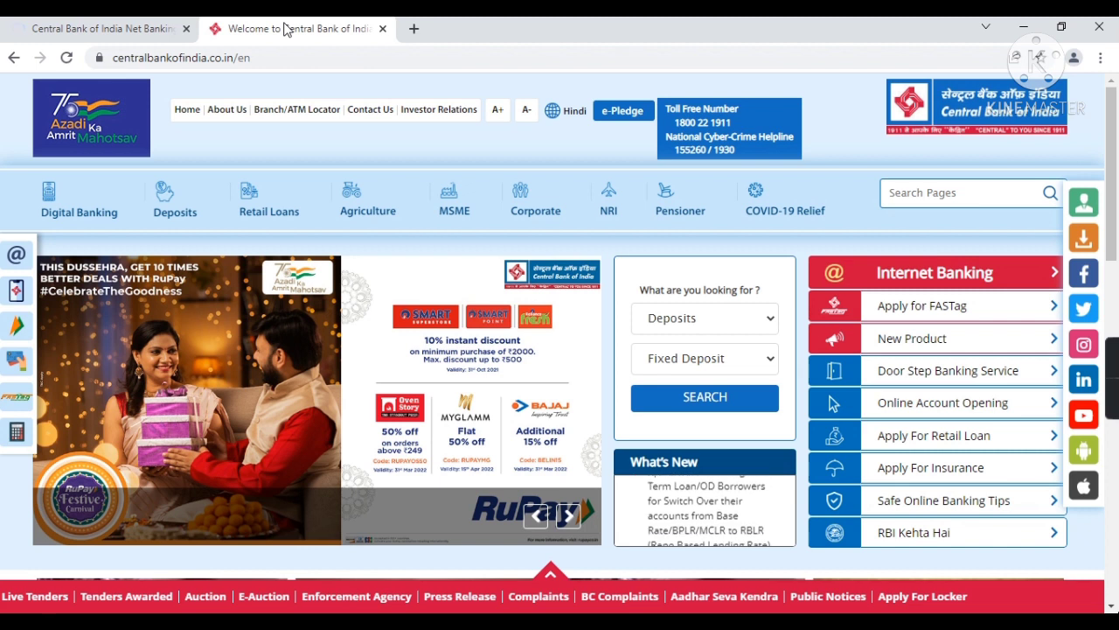
mouse_move(93, 217)
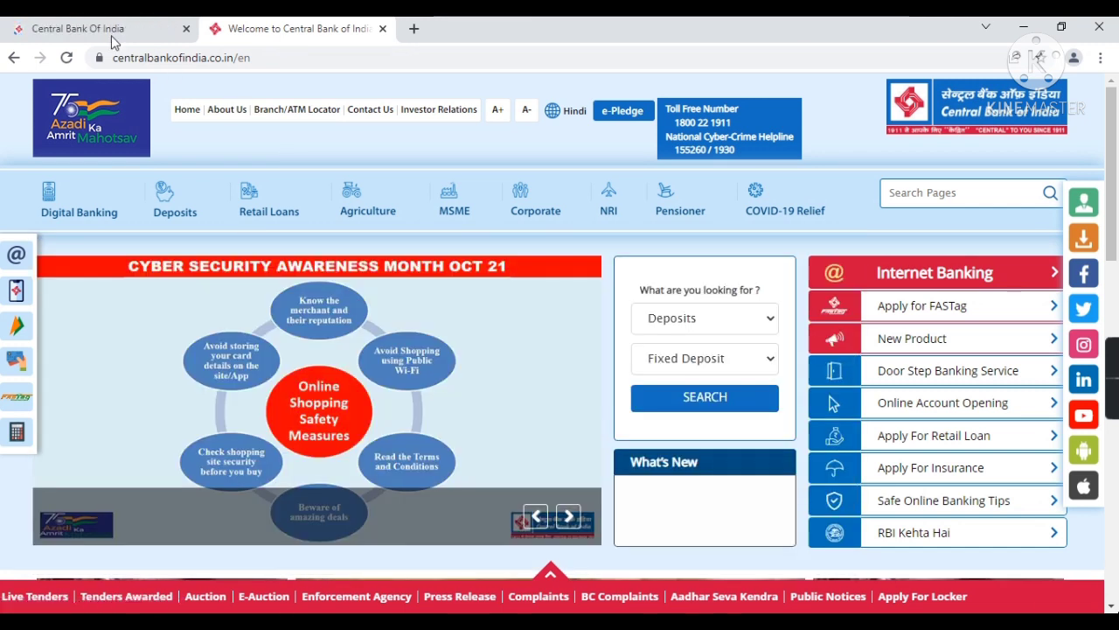
click(93, 28)
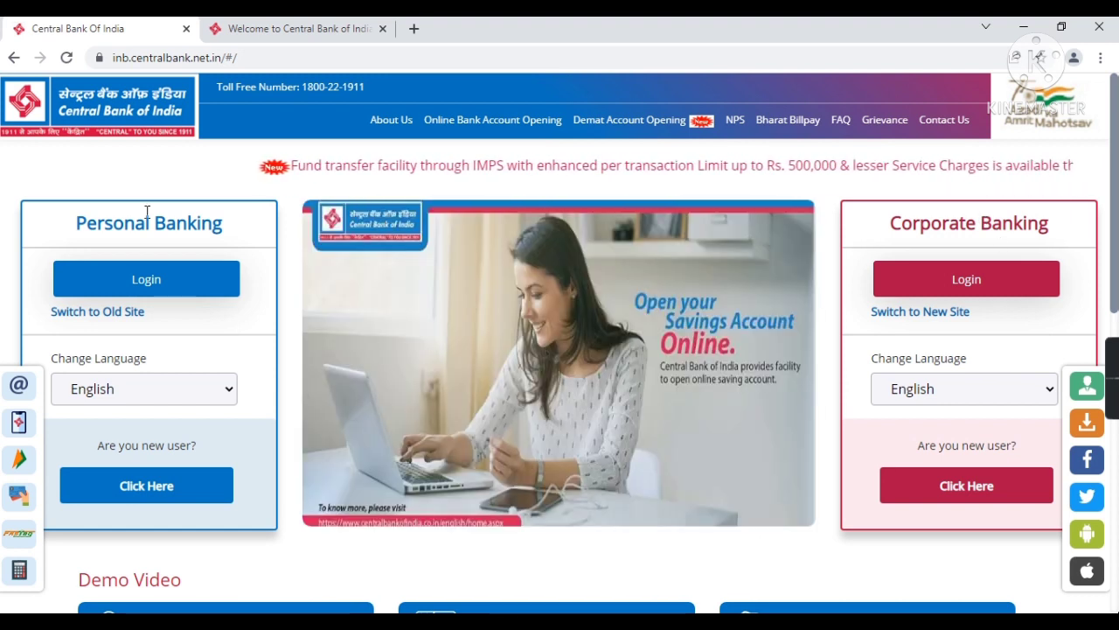
Step: Open the Personal Banking login form with user ID, password and captcha fields
click(145, 284)
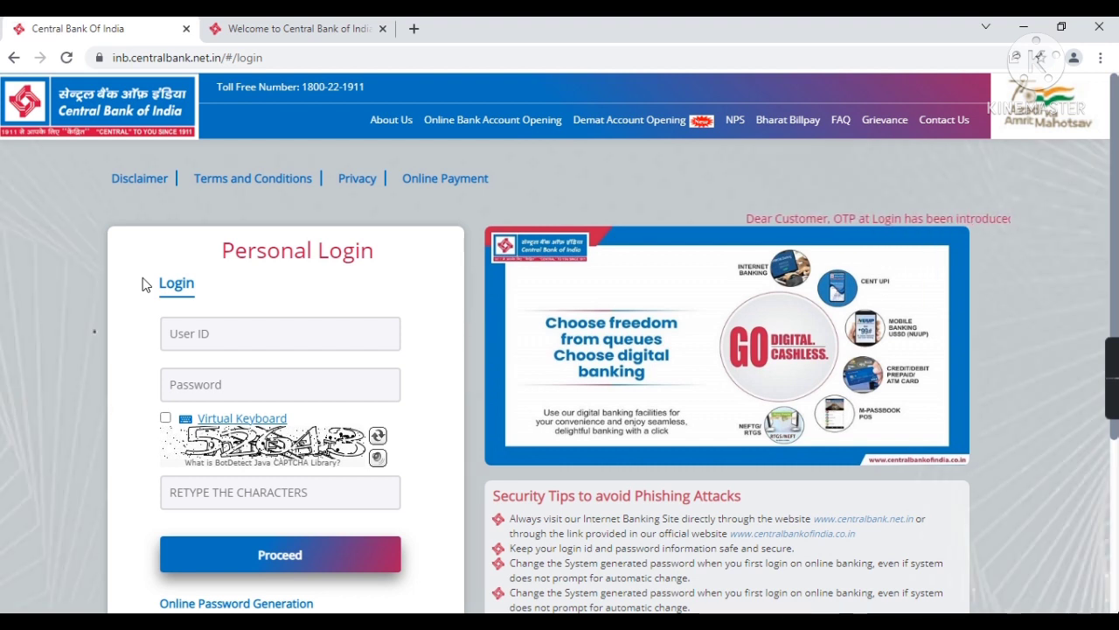
scroll(146, 284, down, 2)
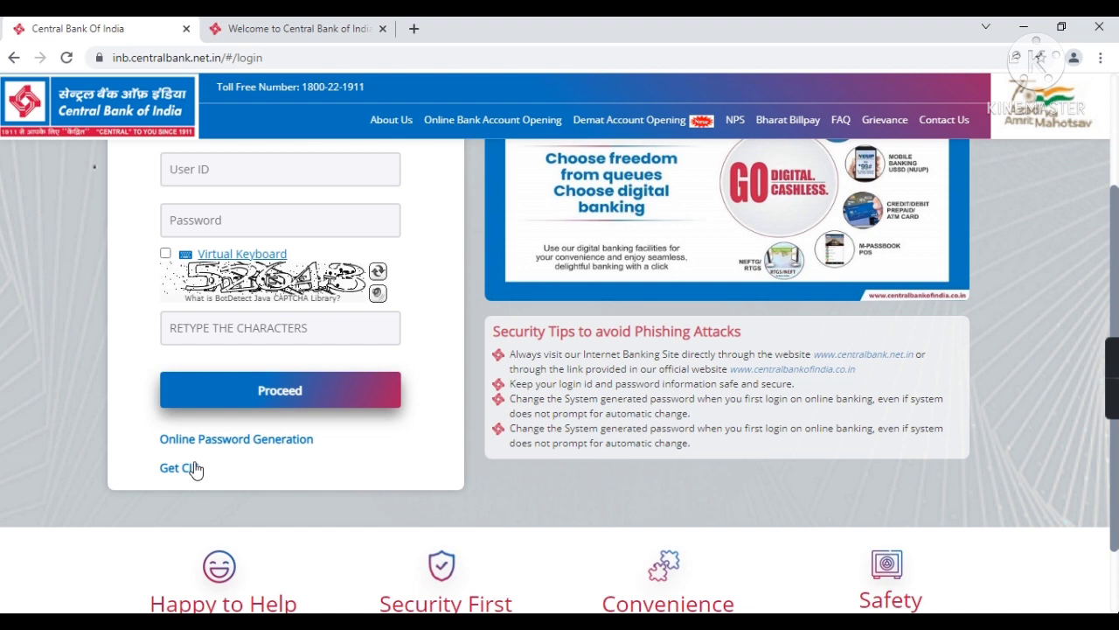
Step: Start online password generation, enter the customer's CIF number, and choose security-question authentication
click(241, 444)
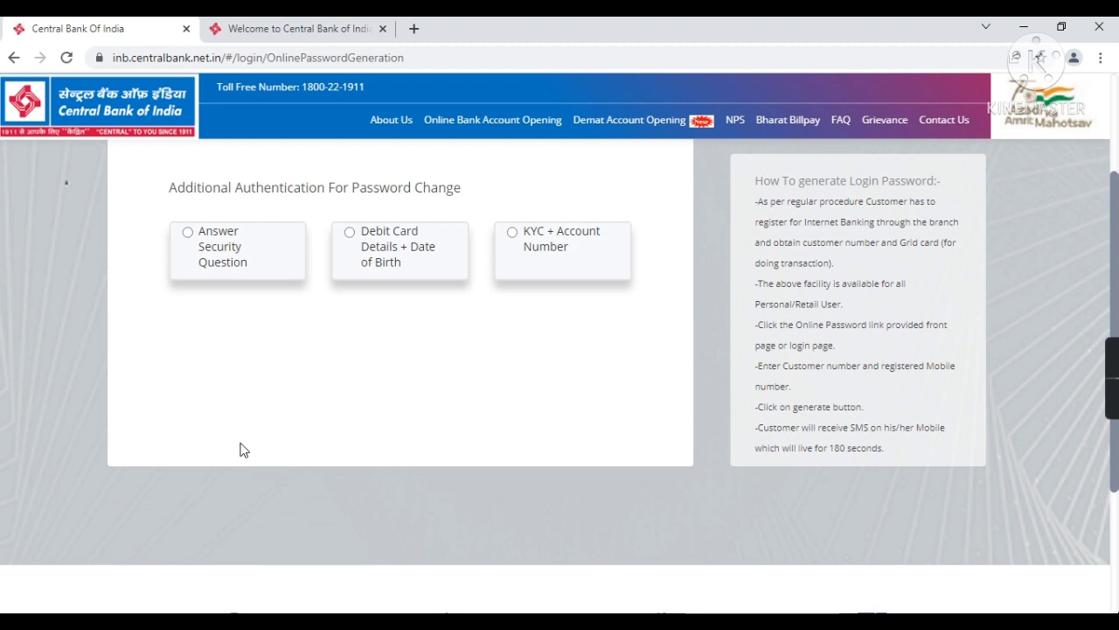
scroll(243, 449, up, 2)
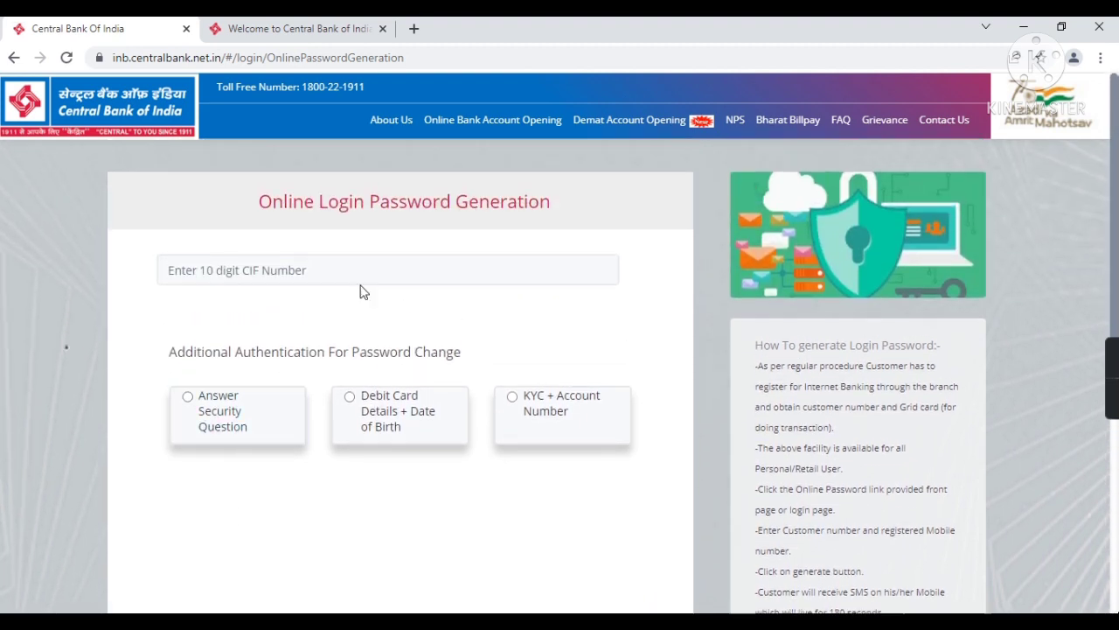
click(301, 262)
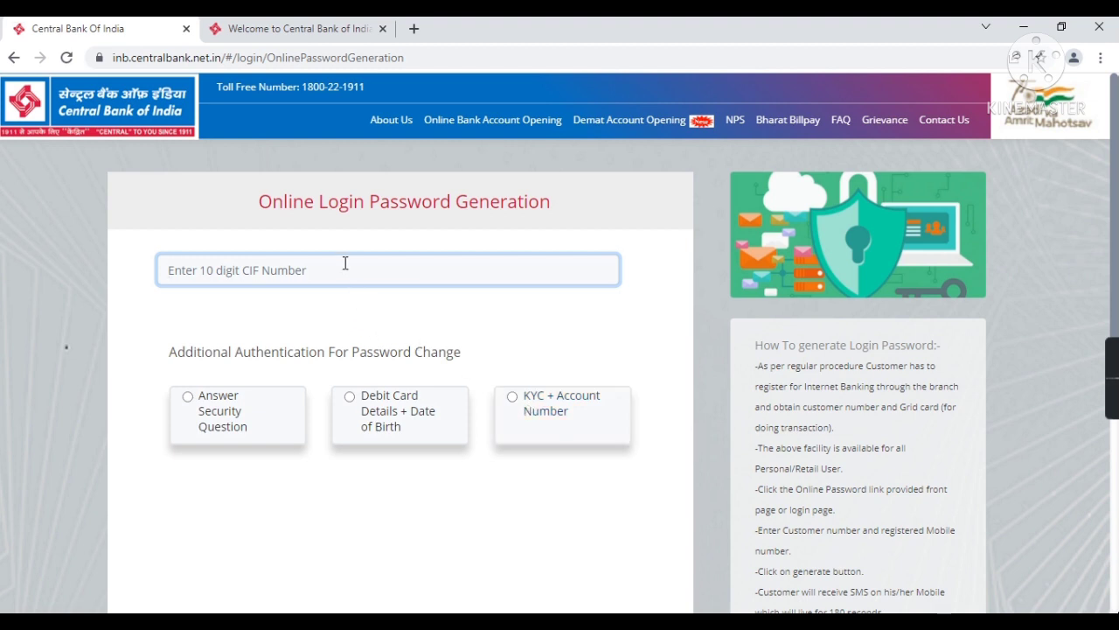
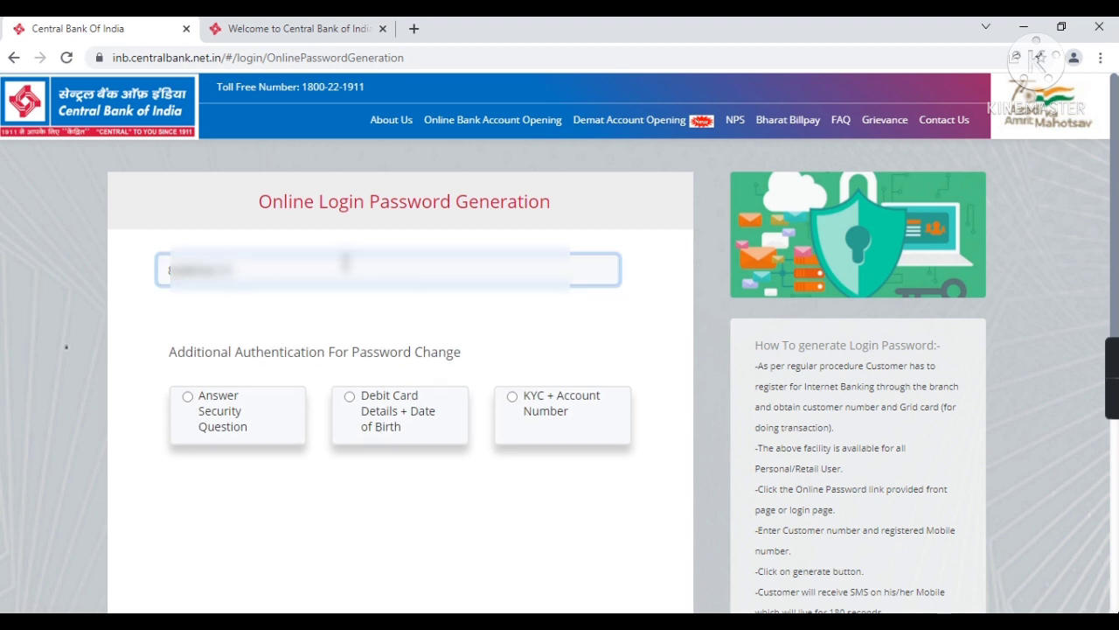
click(187, 400)
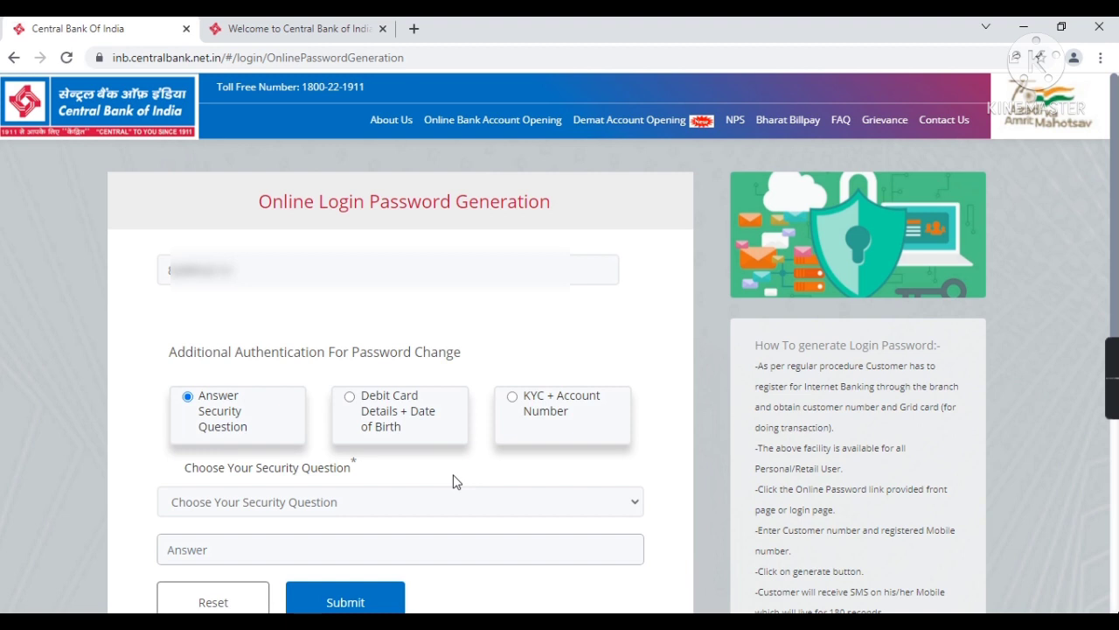
Step: Look over the security question list unselected, then switch to Debit Card Details + Date of Birth authentication
scroll(453, 482, down, 2)
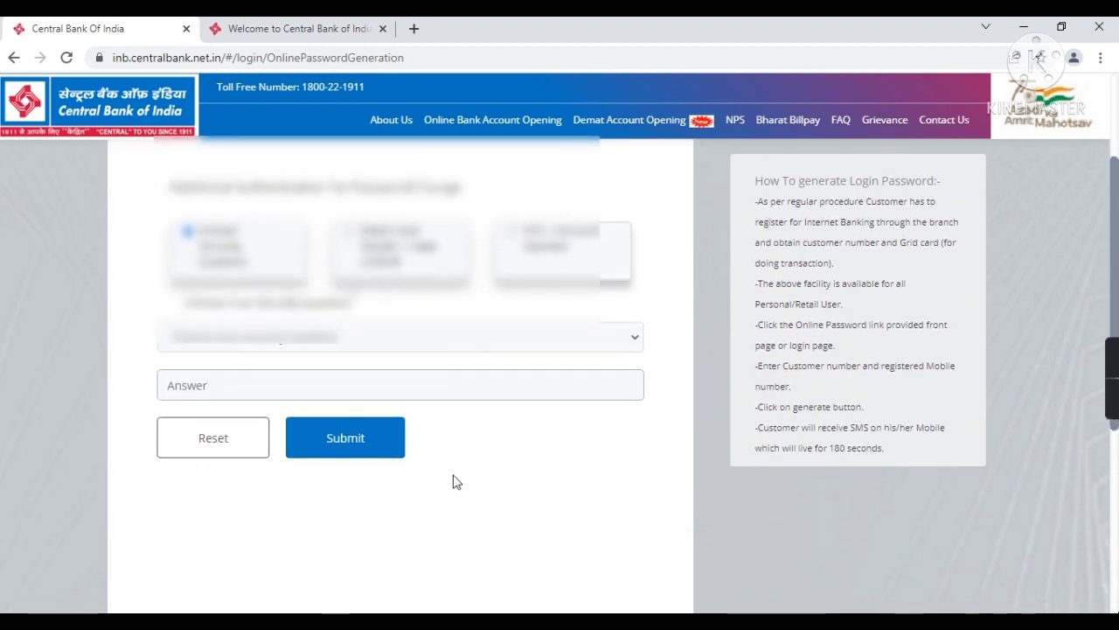
click(566, 338)
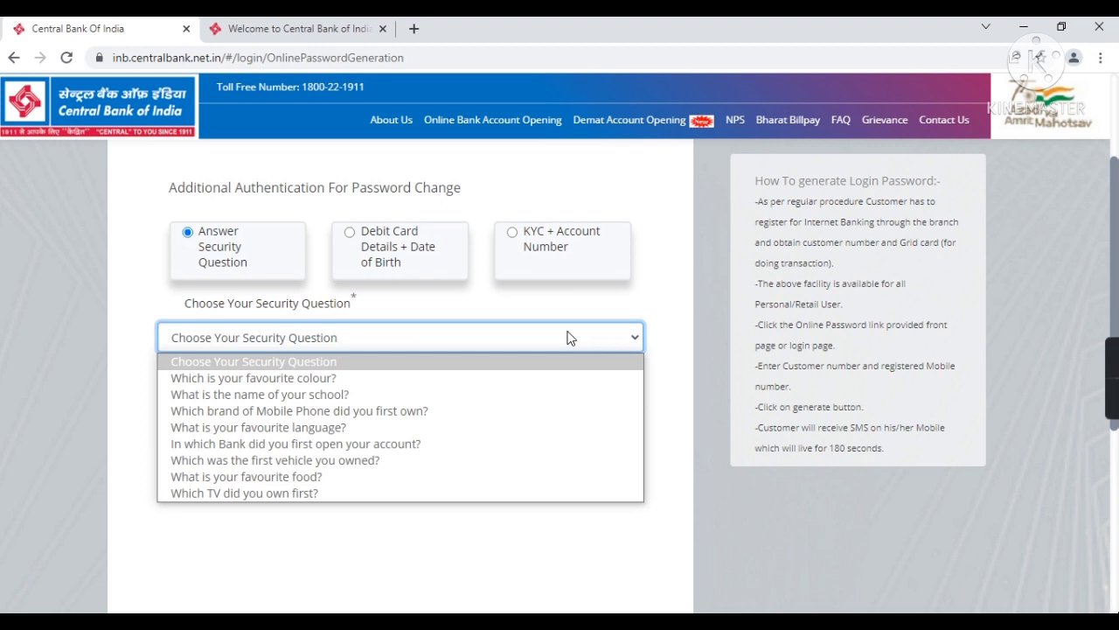
click(364, 586)
click(364, 587)
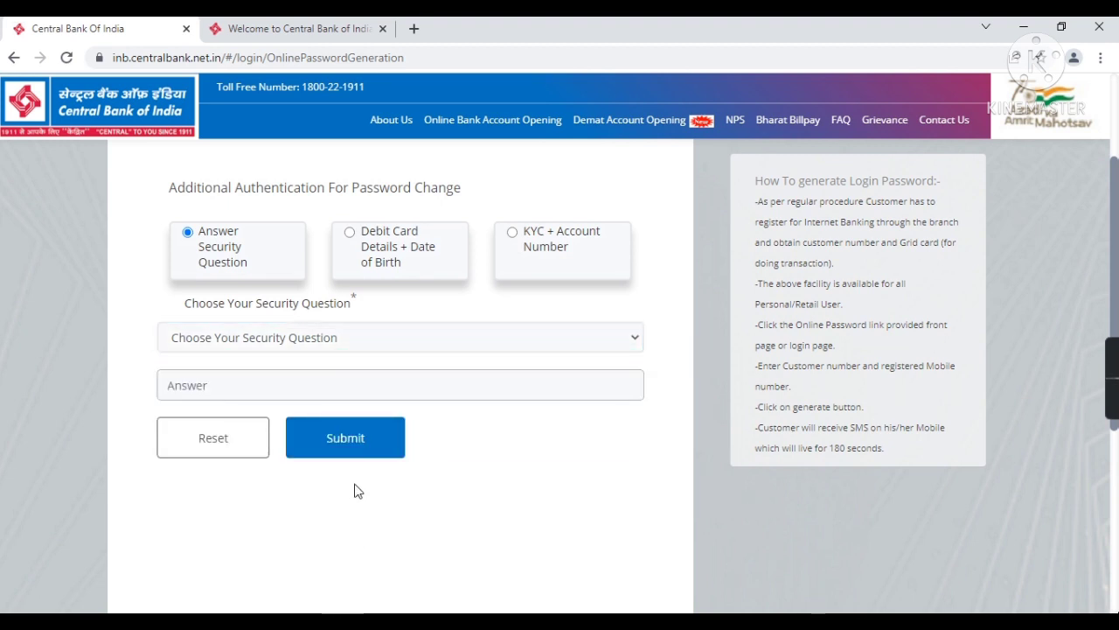
click(355, 238)
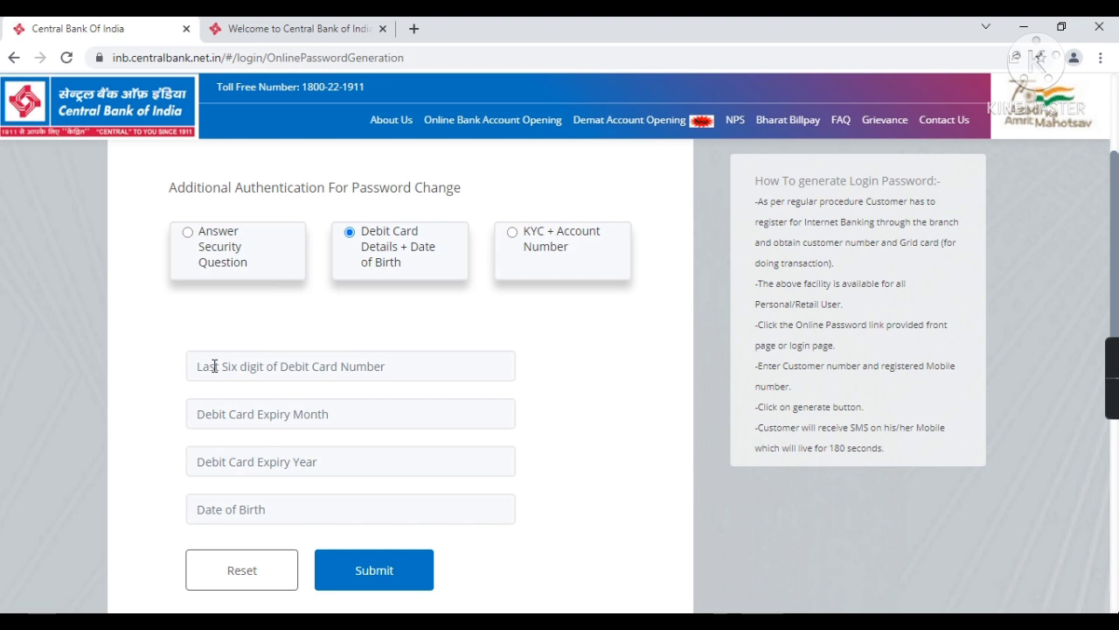
Step: Go through the card digits, expiry month/year and birth-date fields, then try KYC + account number authentication
click(215, 366)
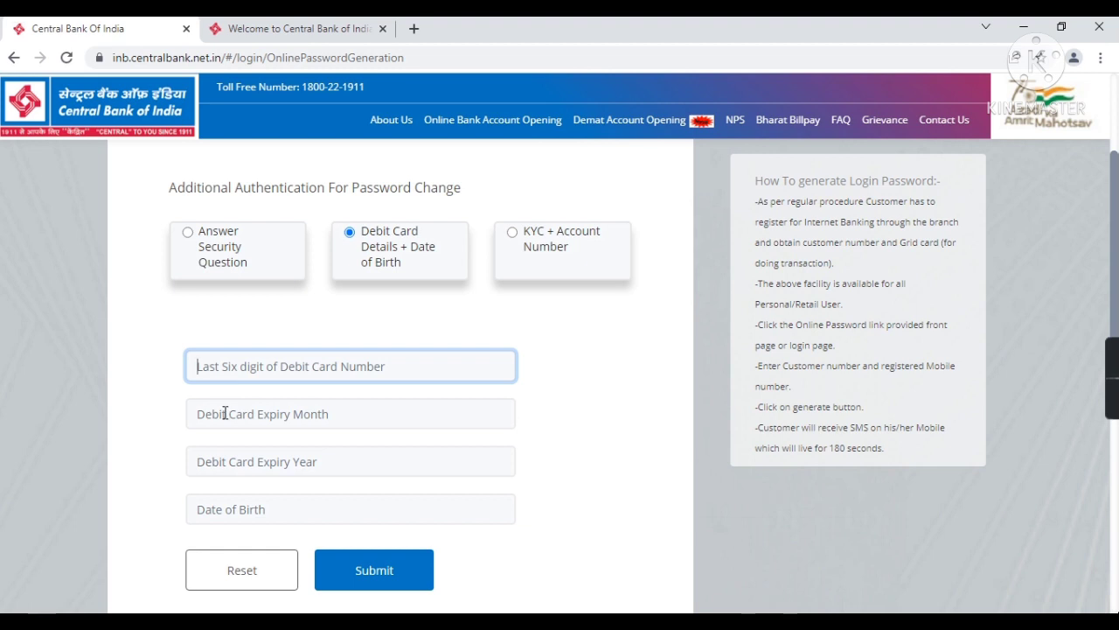
click(225, 413)
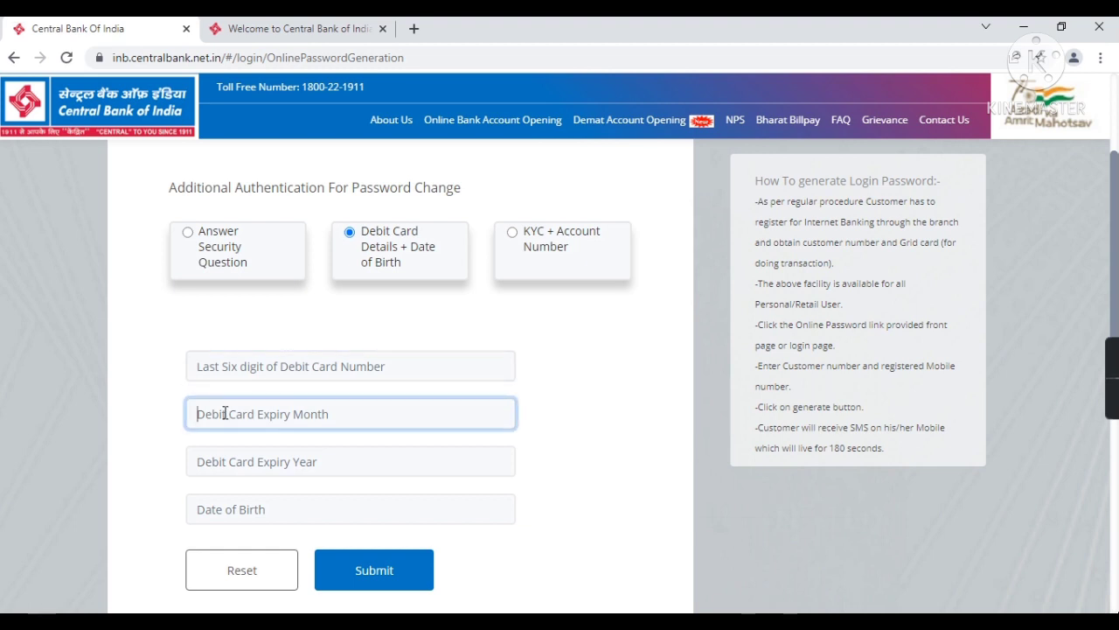
click(257, 470)
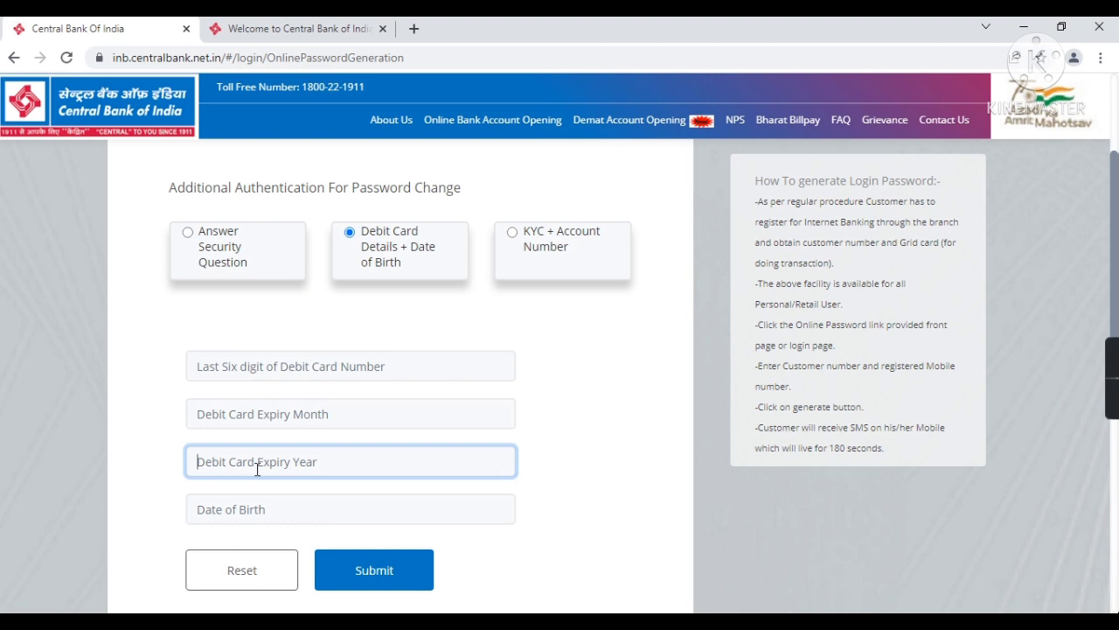
click(209, 512)
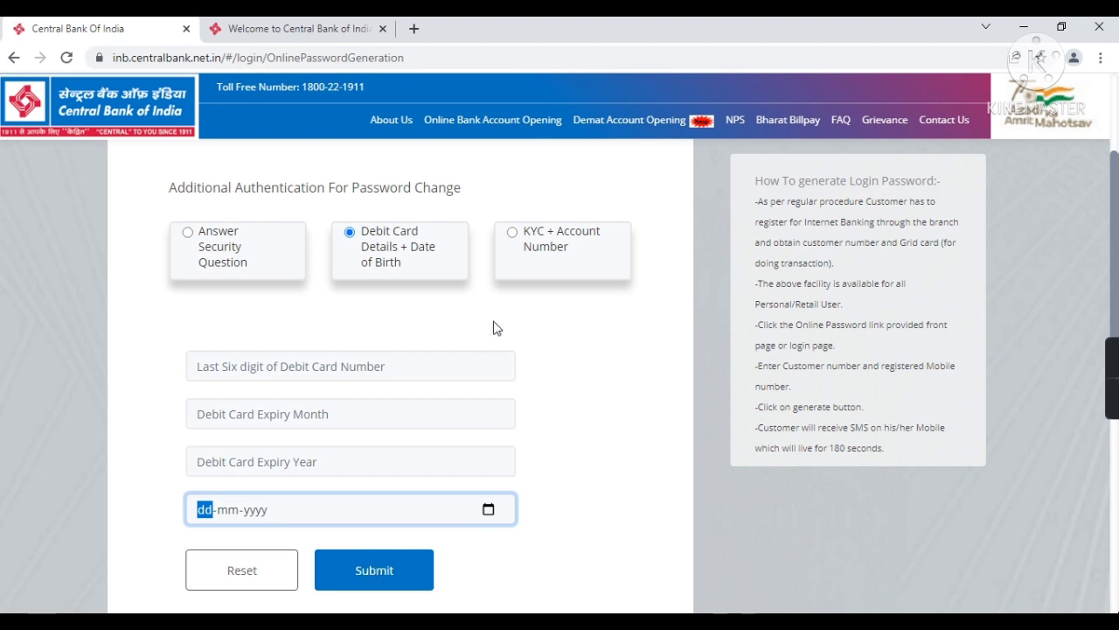
click(517, 234)
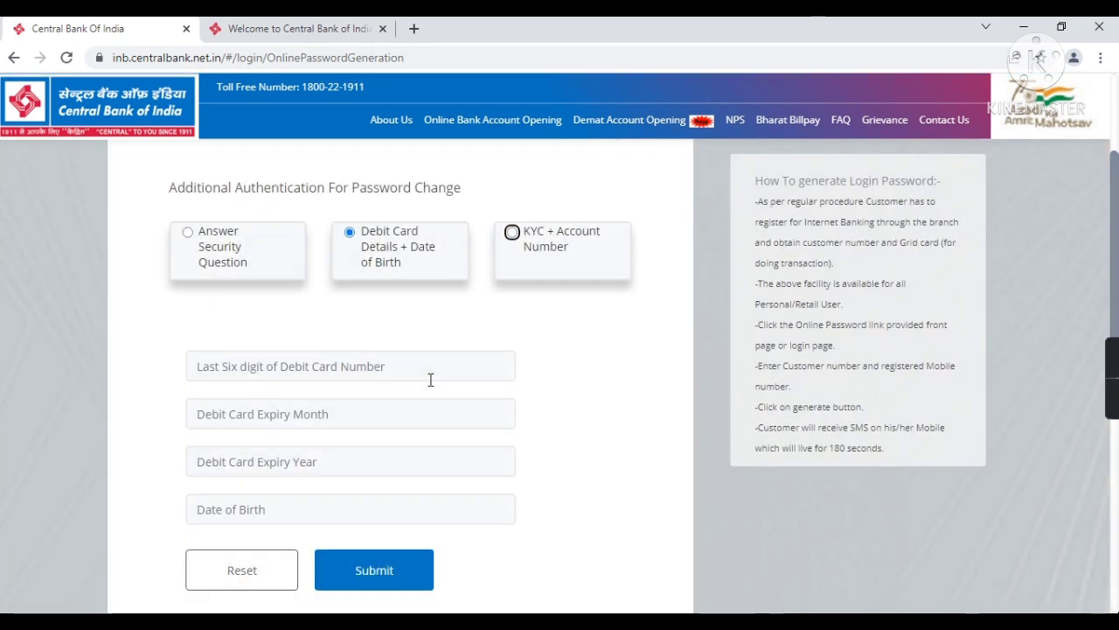
scroll(568, 162, up, 1)
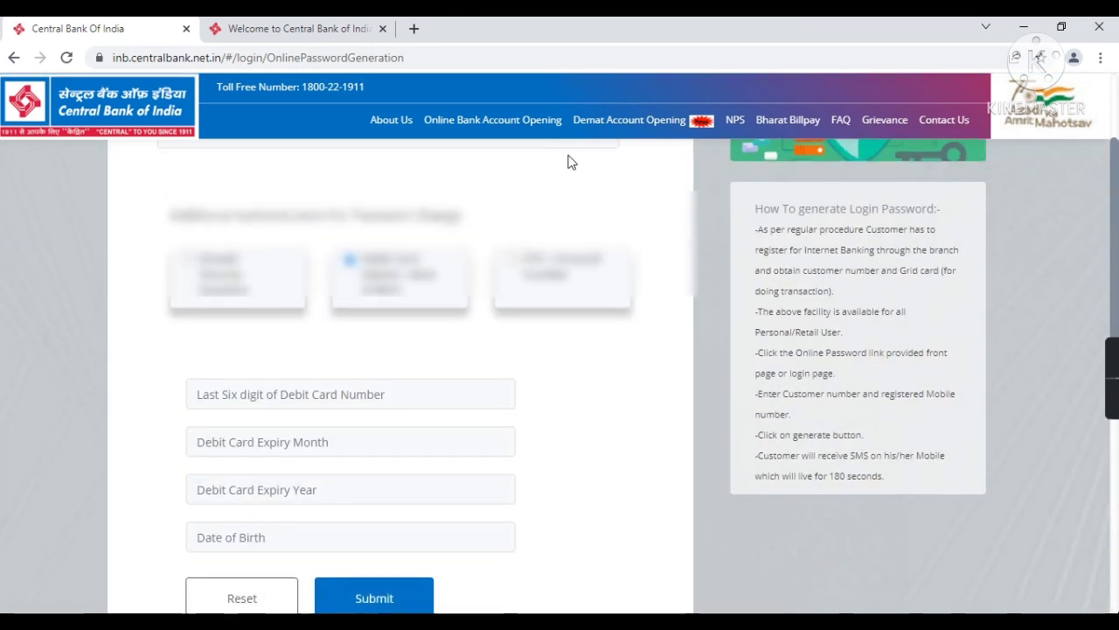
scroll(568, 162, up, 1)
scroll(568, 162, up, 1)
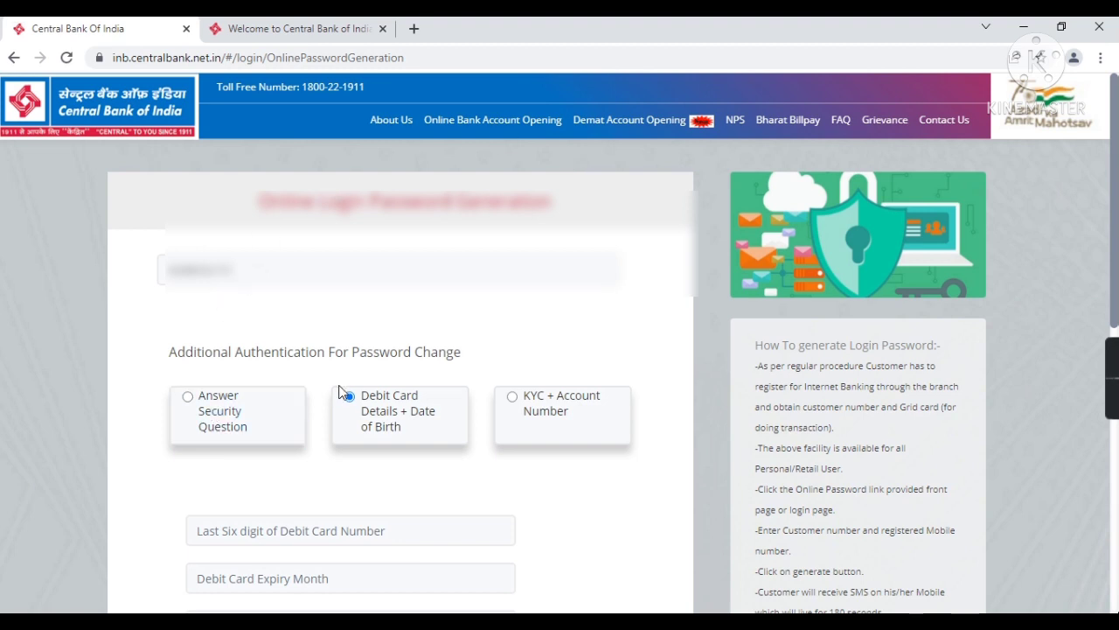
Step: Select KYC + Account Number authentication with the Aadhaar letter as ID proof
click(513, 399)
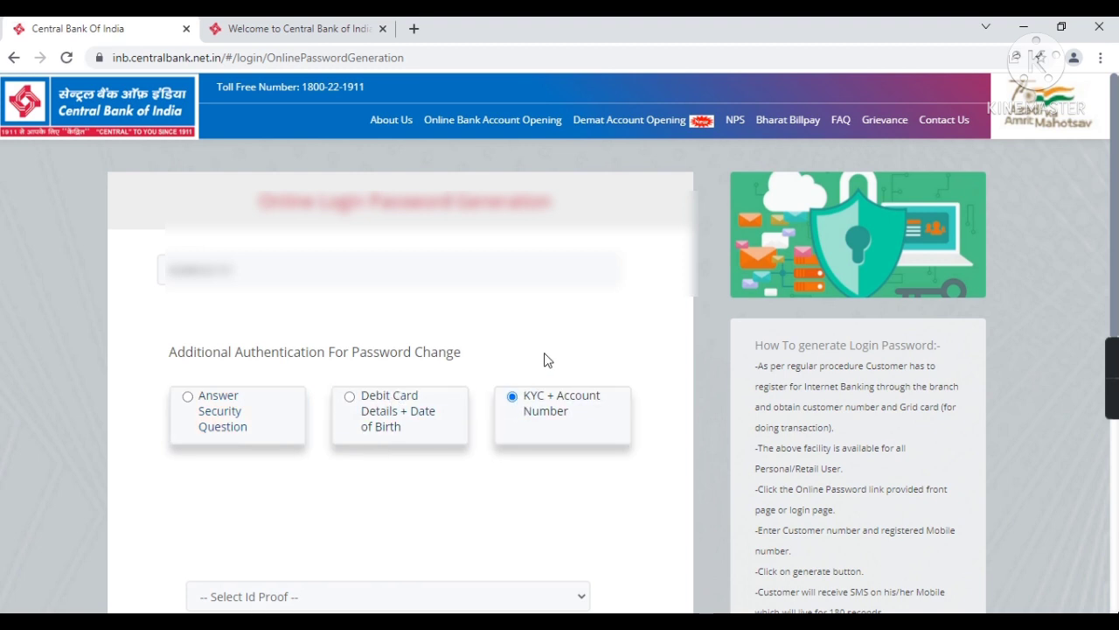
scroll(546, 359, down, 2)
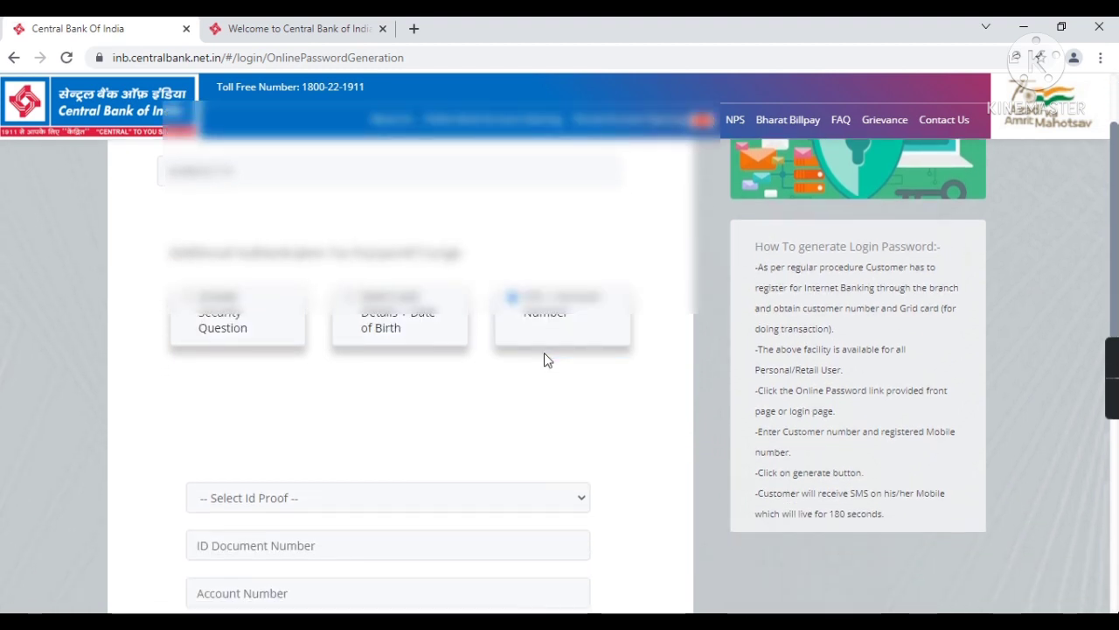
scroll(544, 359, down, 1)
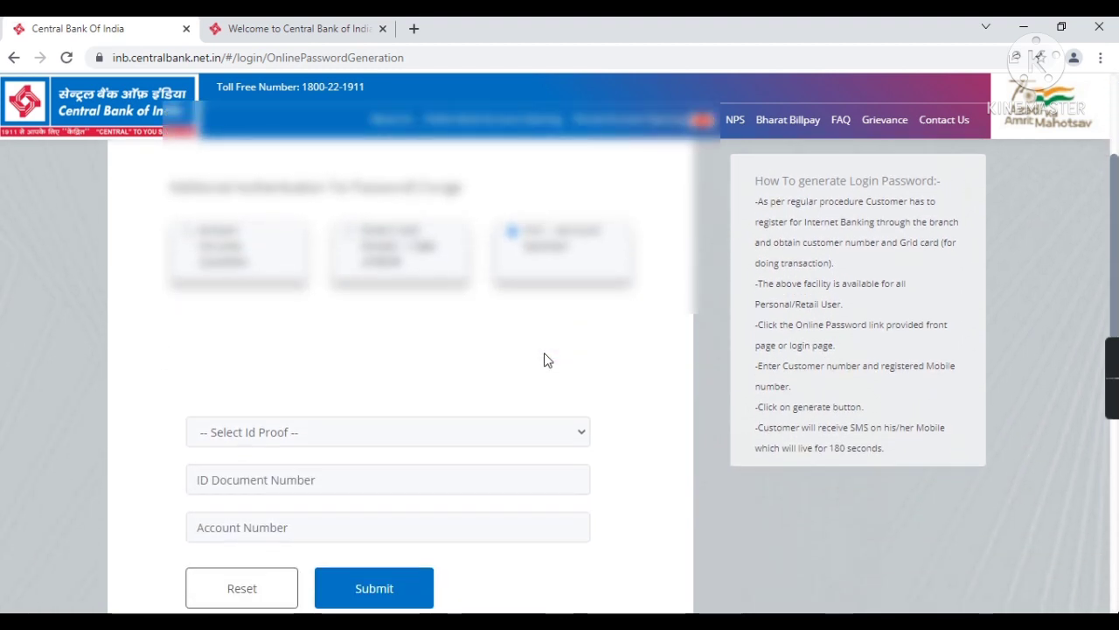
scroll(544, 359, down, 1)
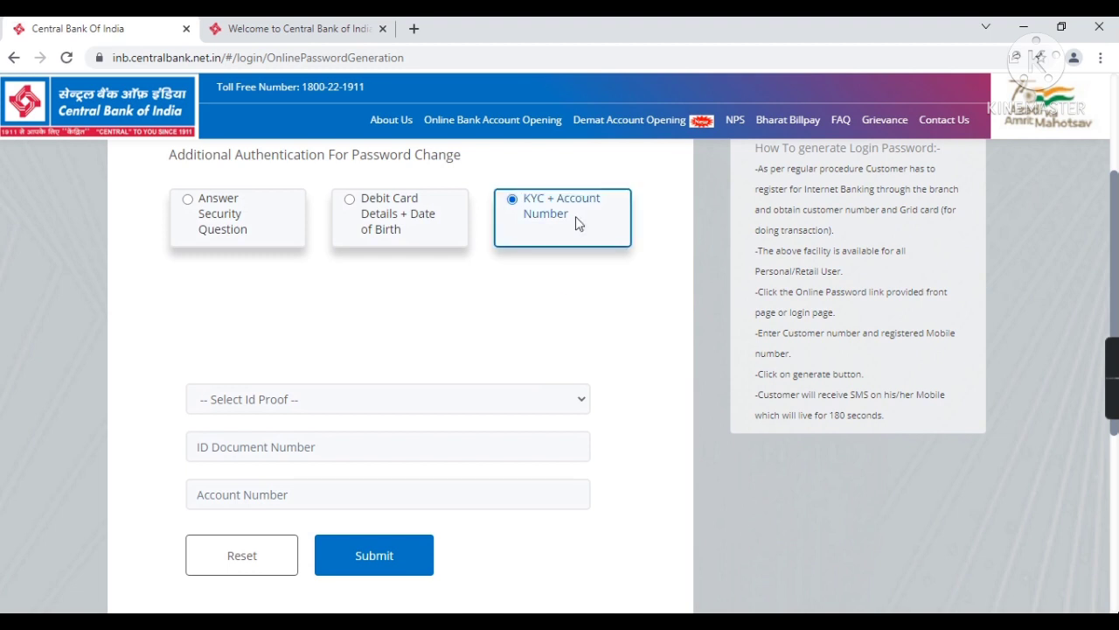
click(392, 398)
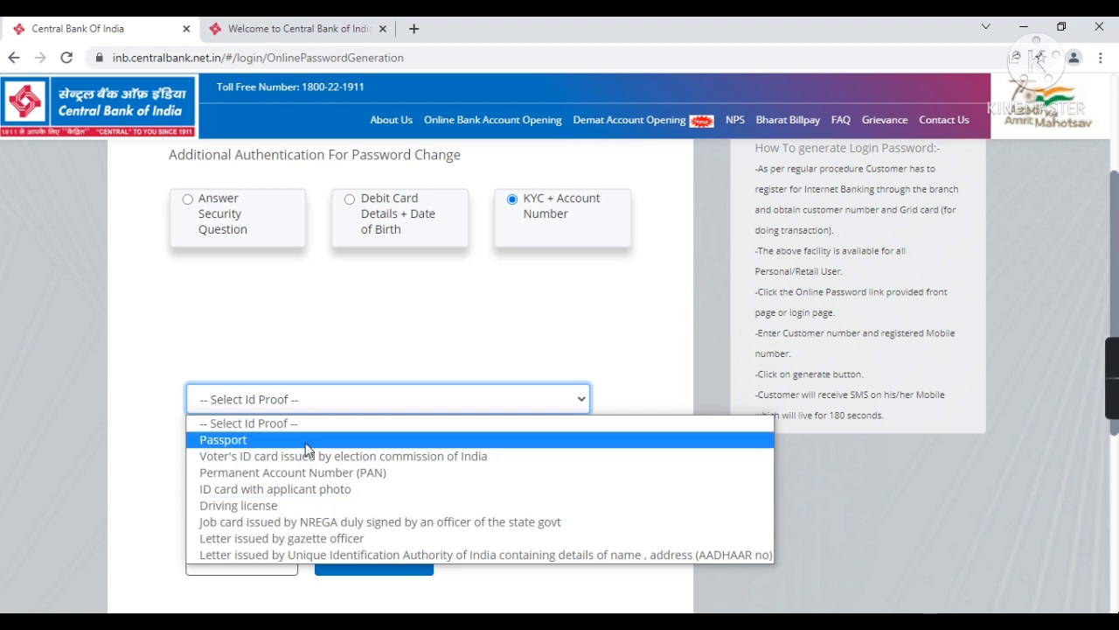
click(350, 554)
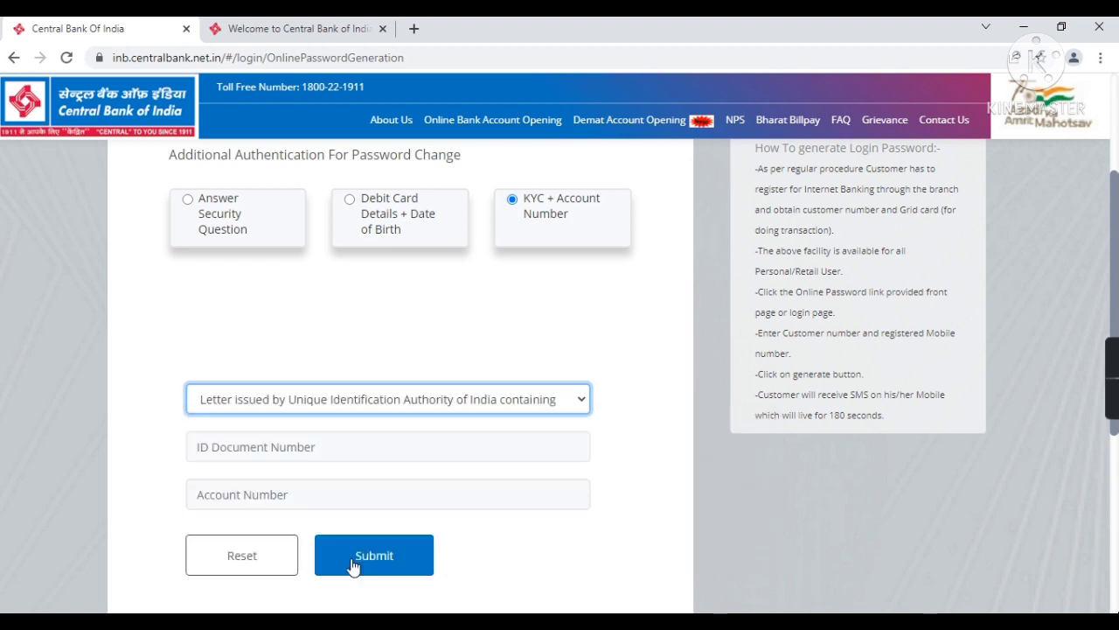
Step: Enter the ID document number and the account number, then submit
click(334, 450)
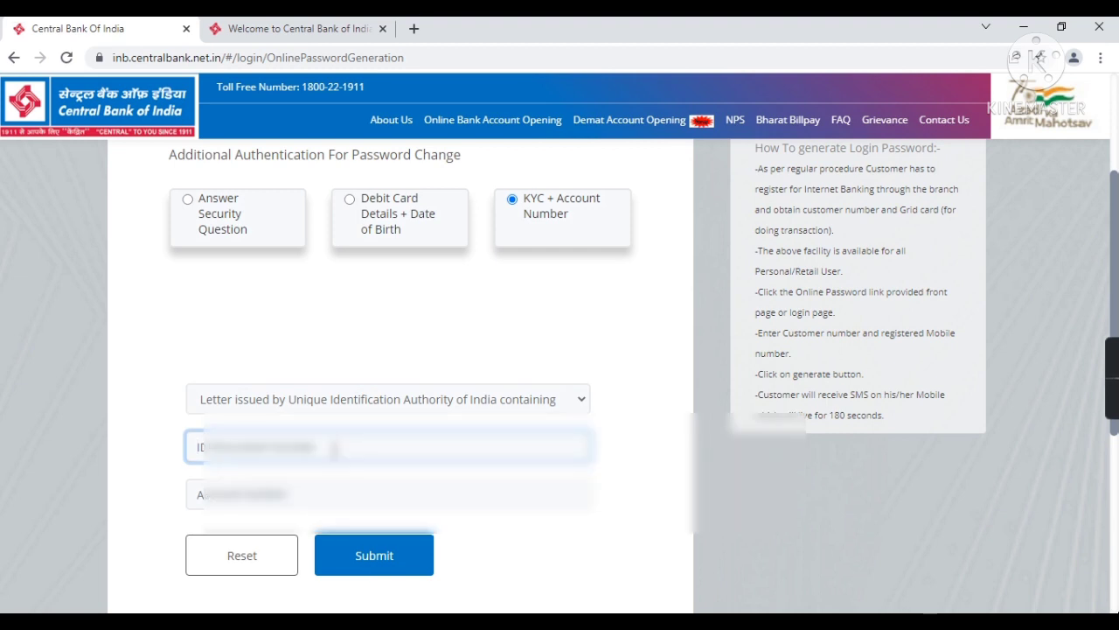
text(7)
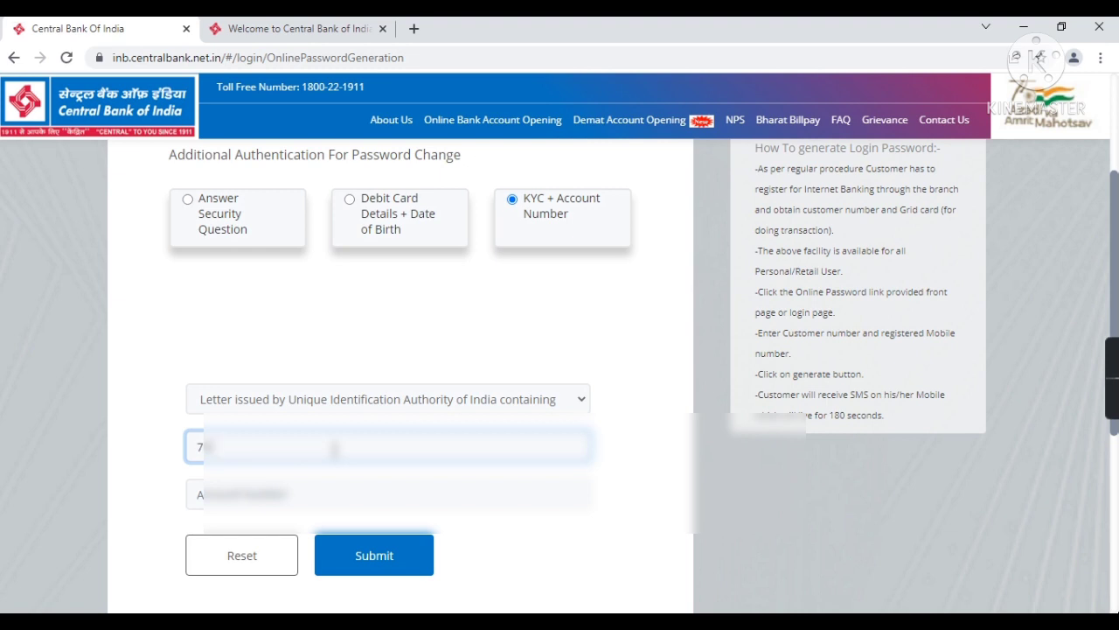
text(0000000)
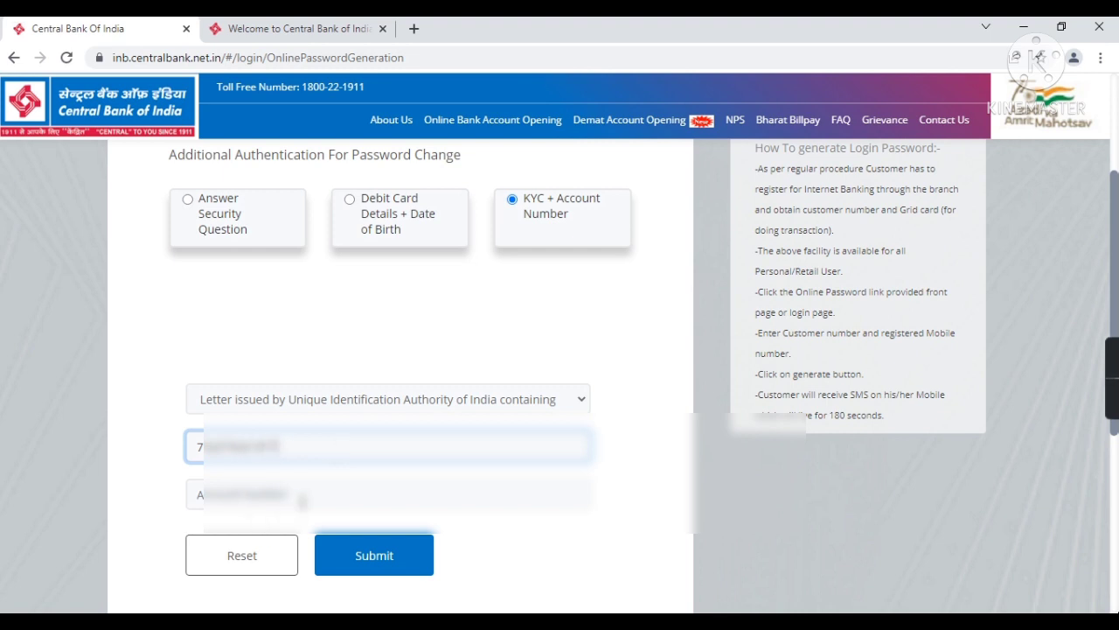
click(252, 495)
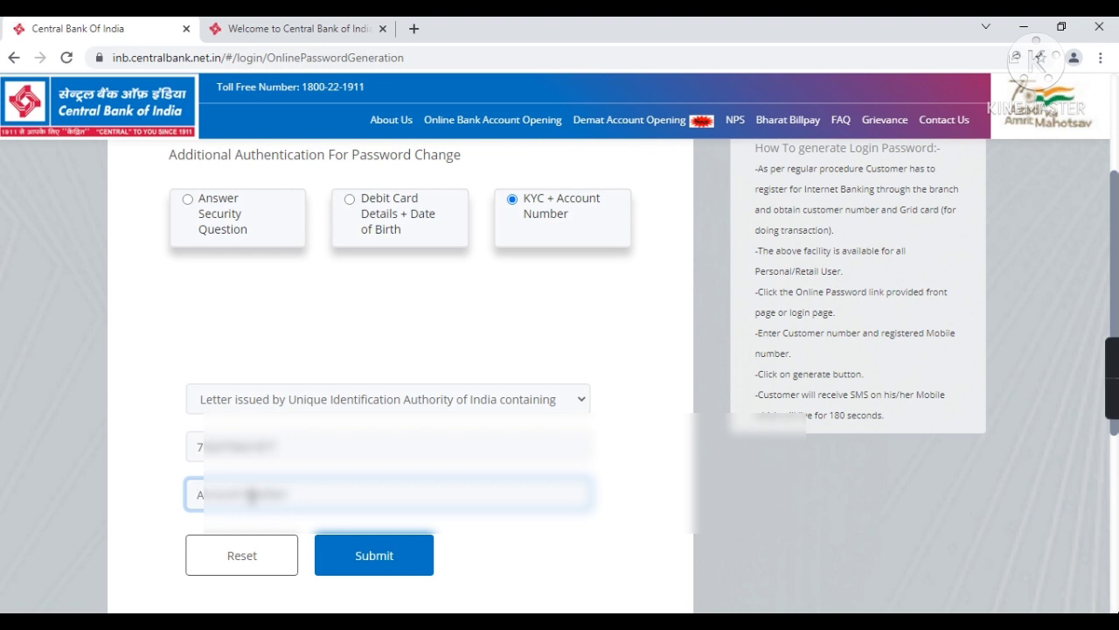
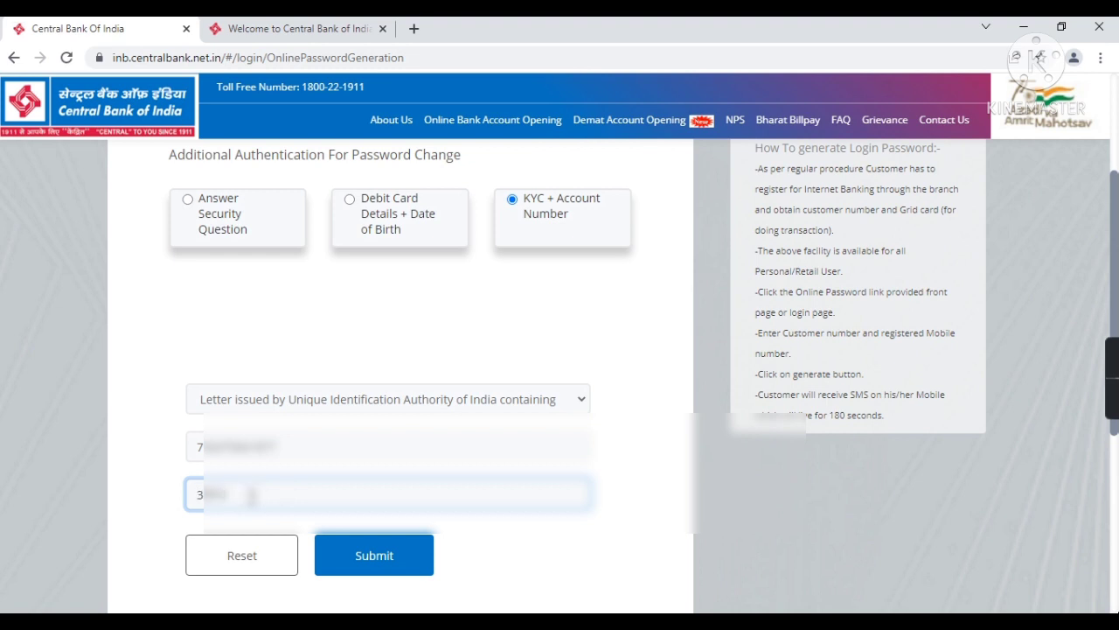
click(382, 570)
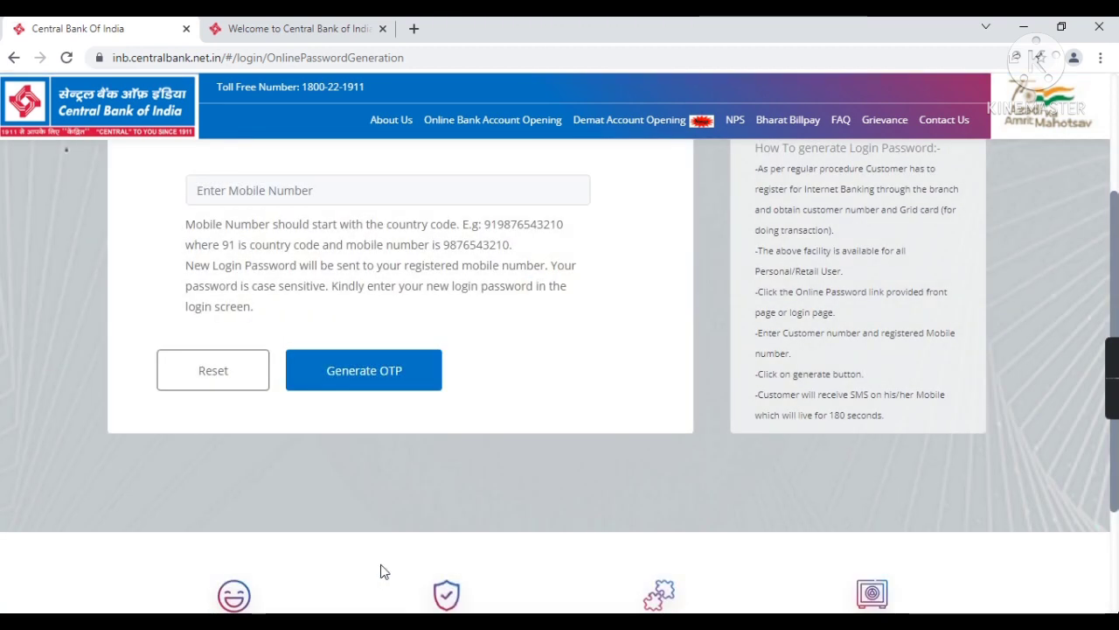
Step: Enter the registered mobile number with country code 91 and generate the OTP
scroll(380, 571, up, 2)
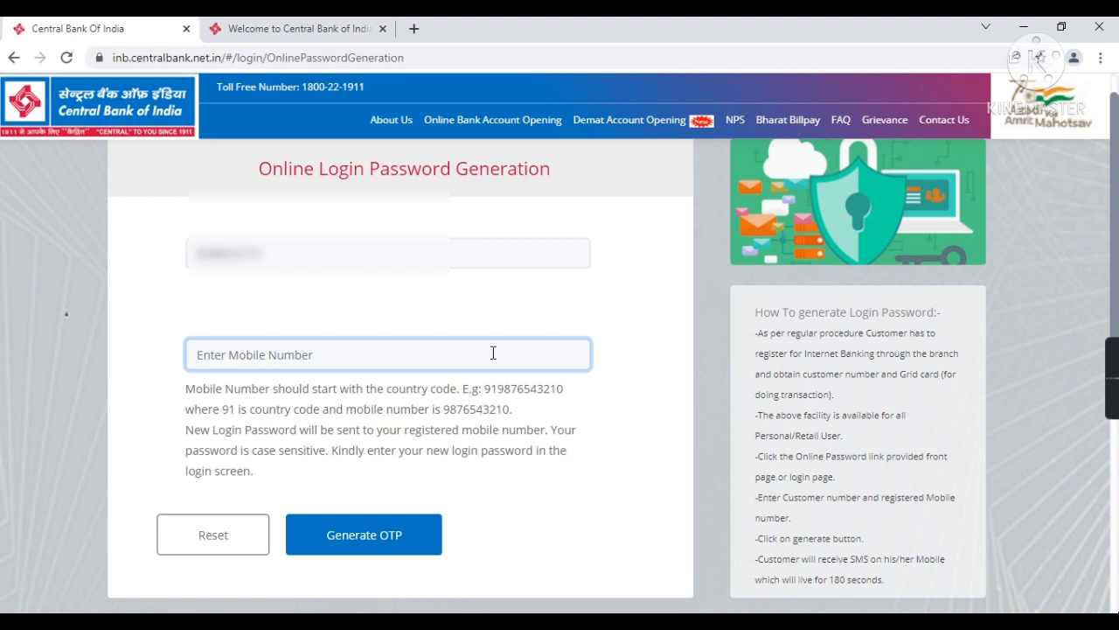
text(91)
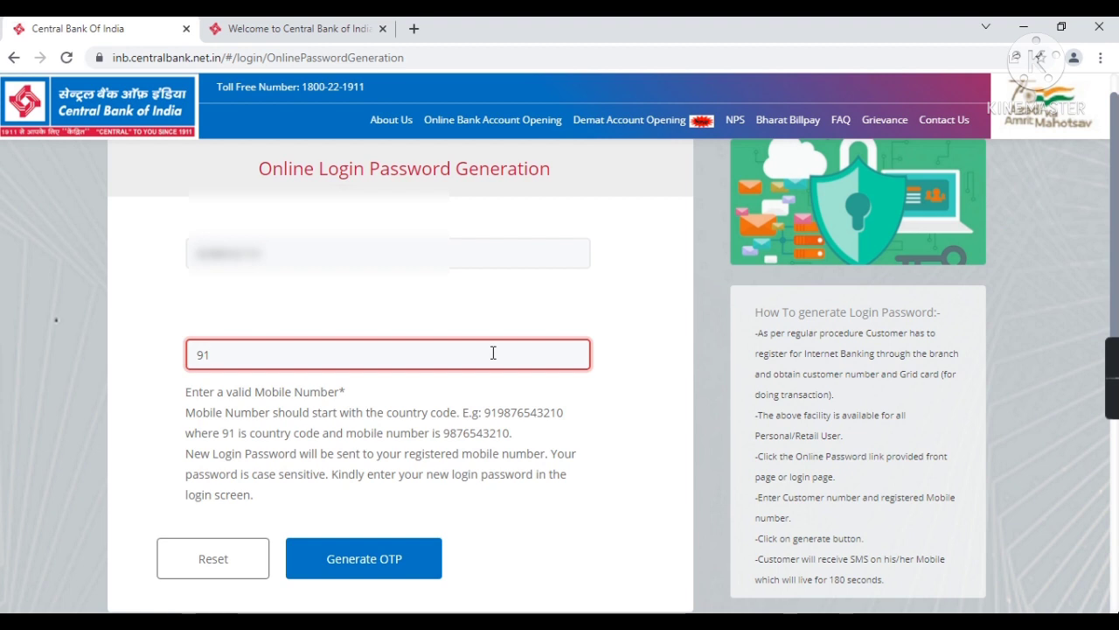
text(98765432)
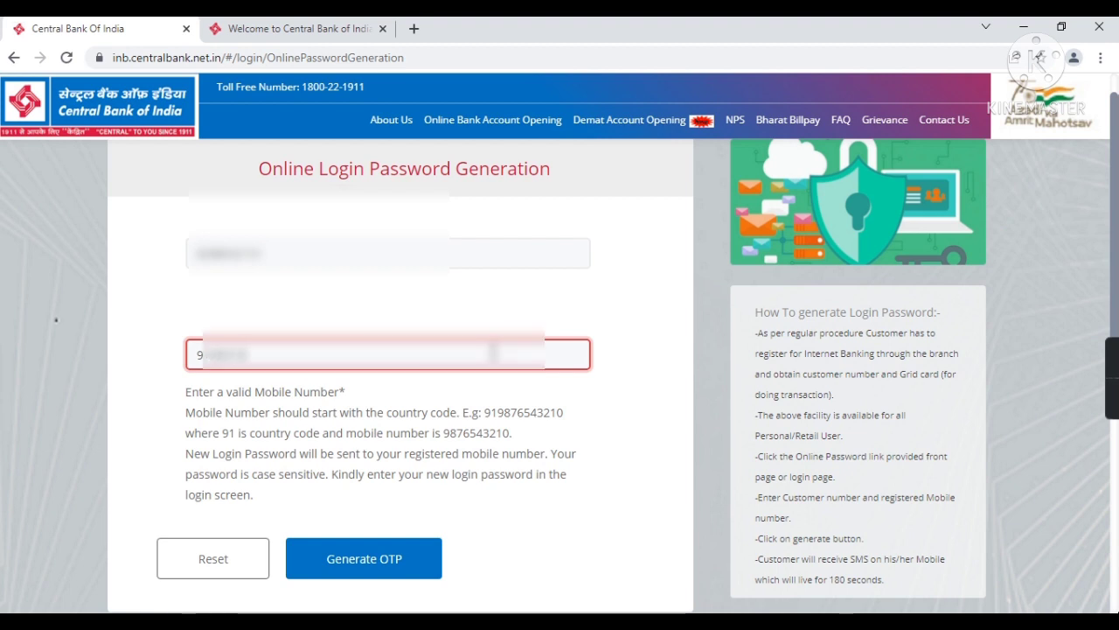
text(10)
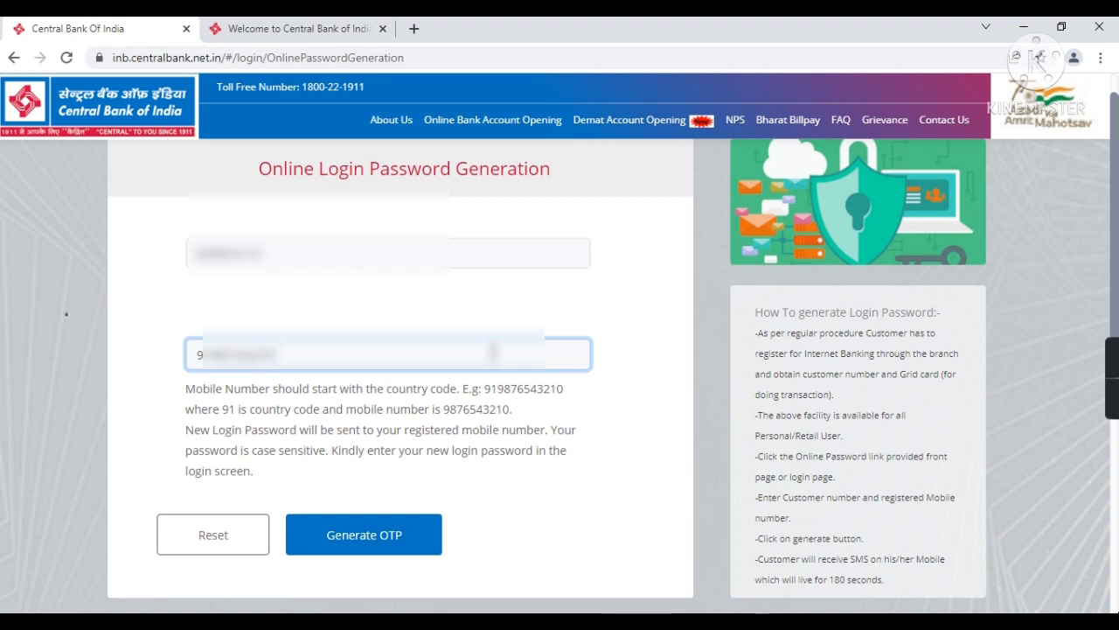
click(364, 538)
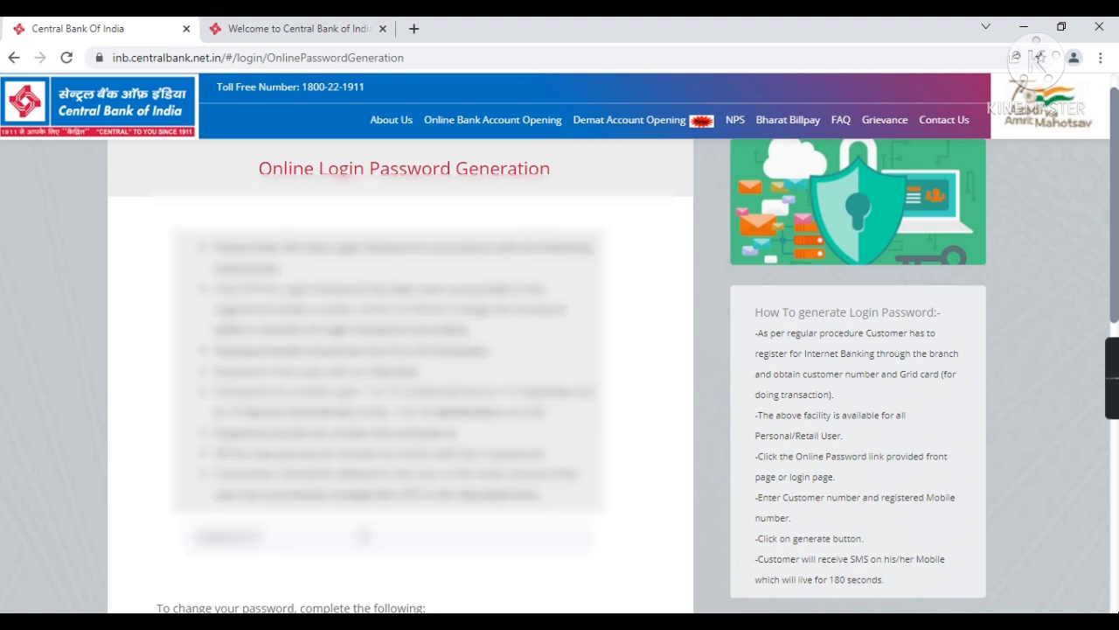
Step: Check the OTP, new password and re-entry fields, then return to the Login OTP Received field
scroll(363, 536, down, 3)
scroll(363, 536, down, 3)
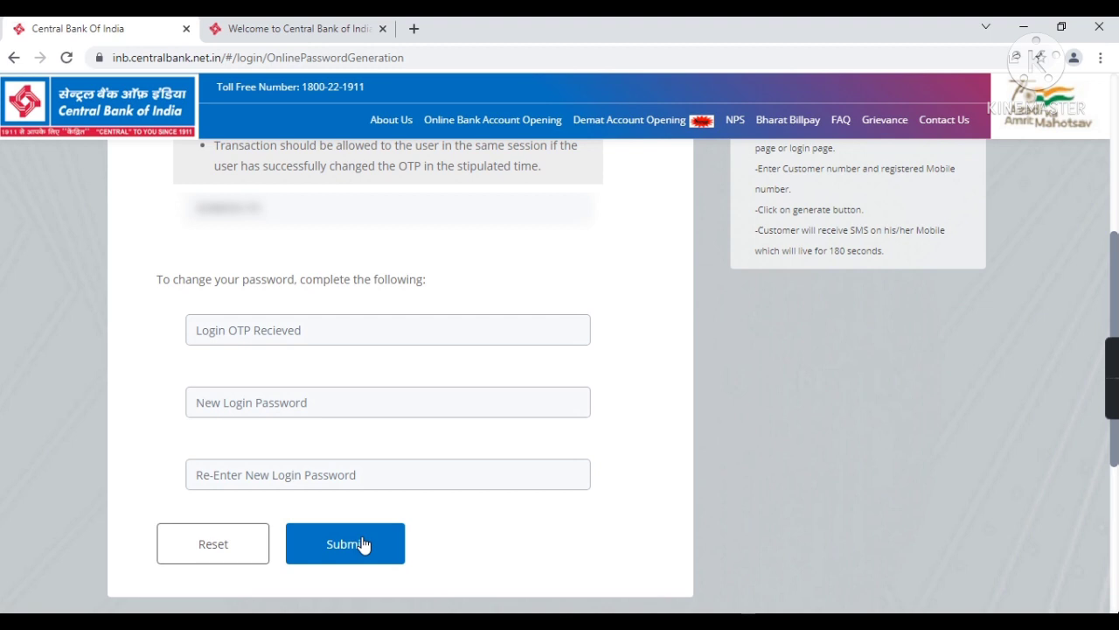
click(249, 333)
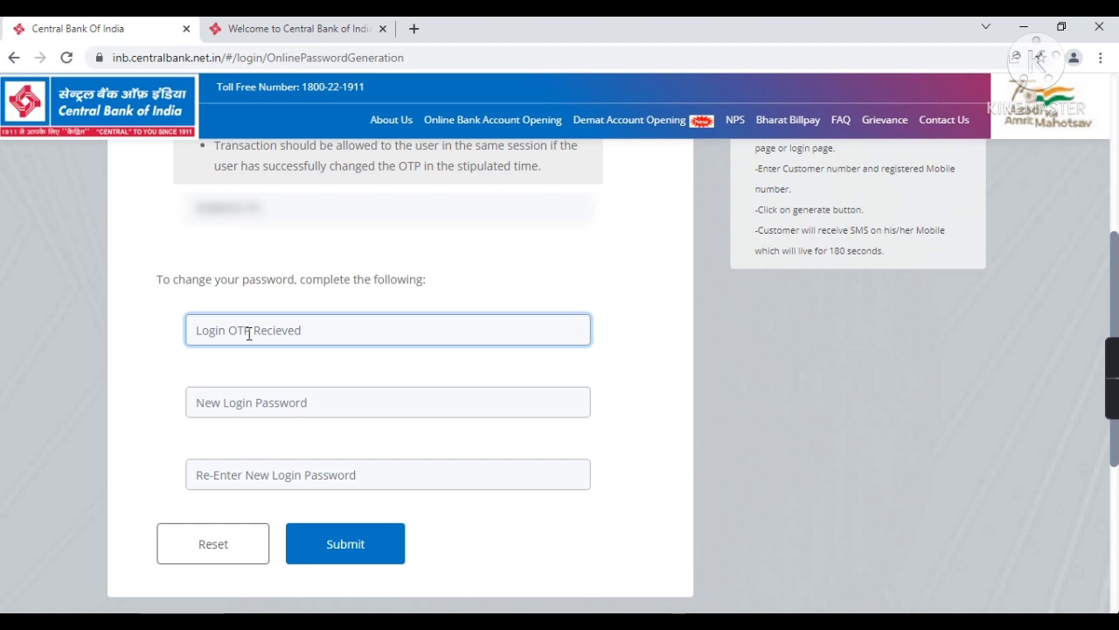
click(241, 405)
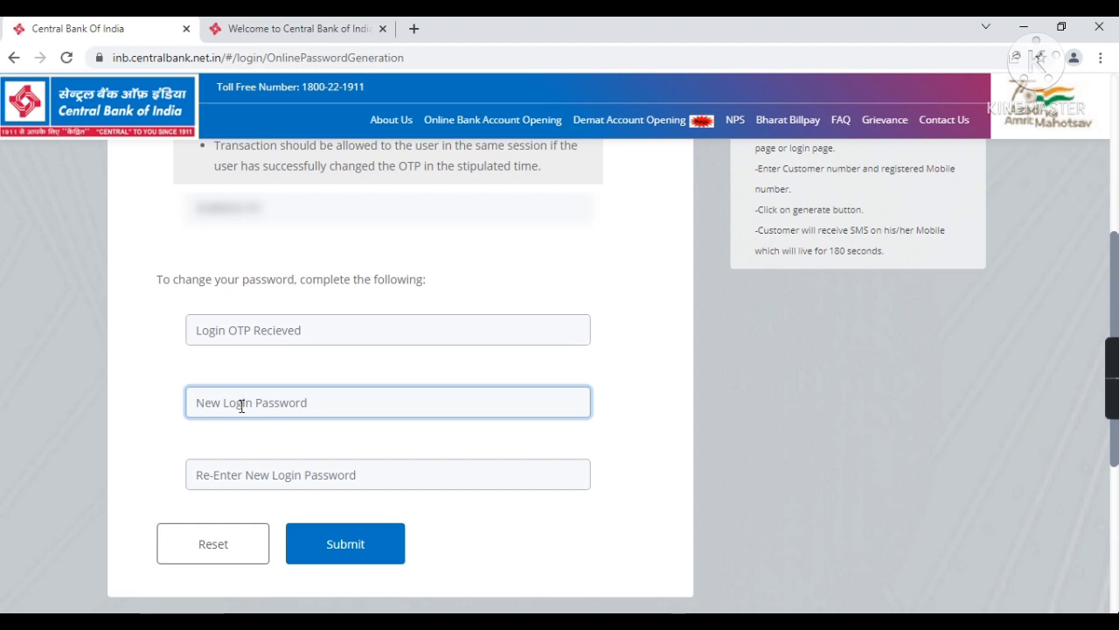
click(227, 488)
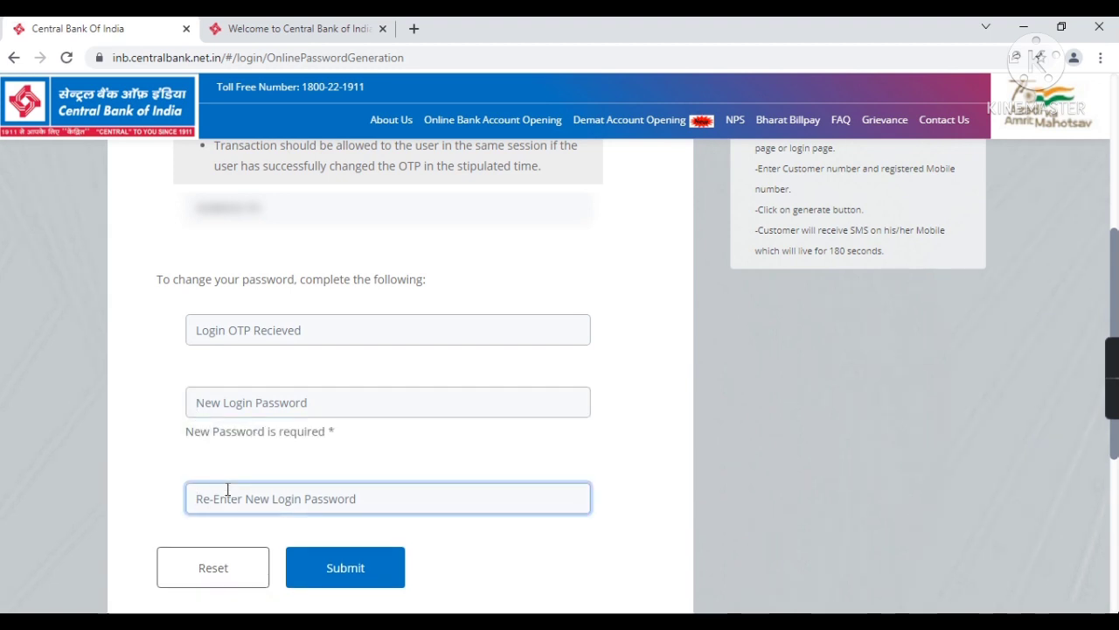
click(381, 377)
scroll(380, 377, up, 3)
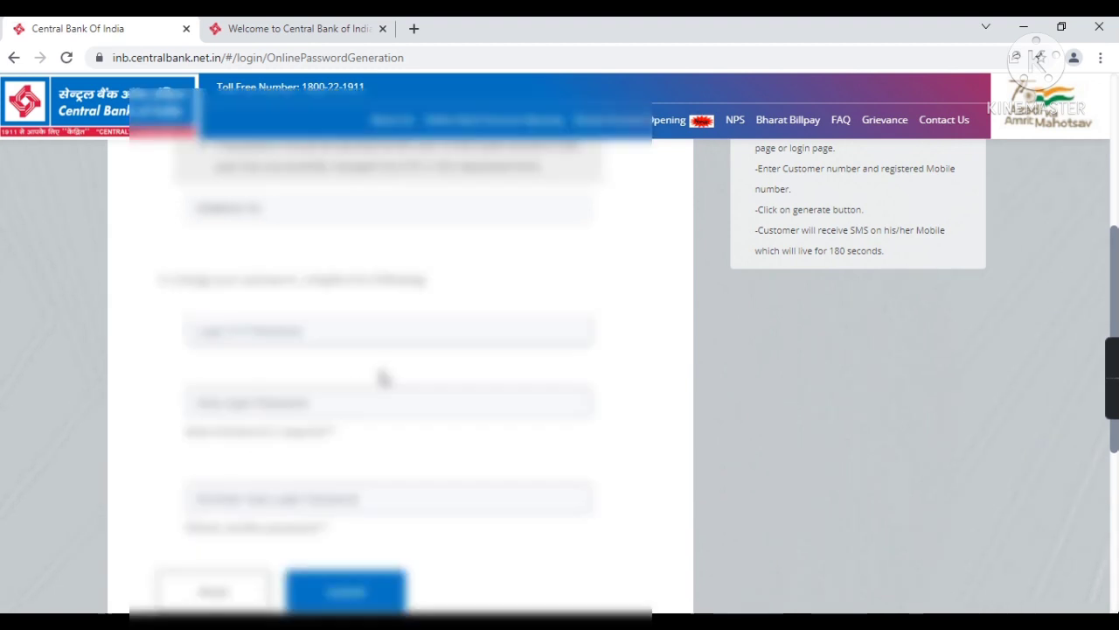
scroll(382, 370, up, 3)
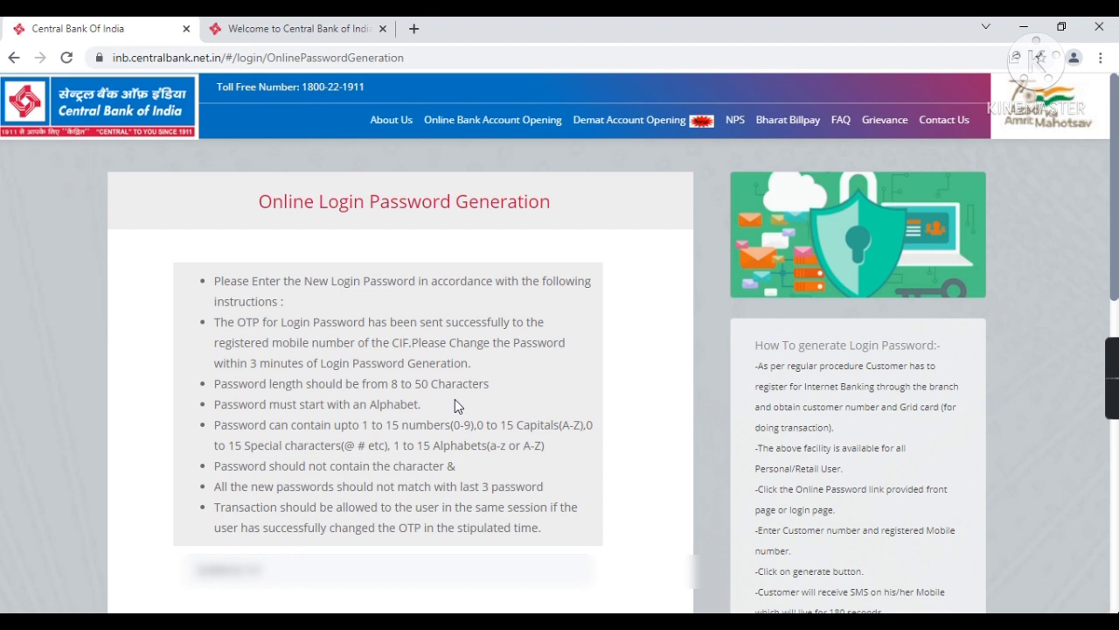
scroll(455, 406, down, 3)
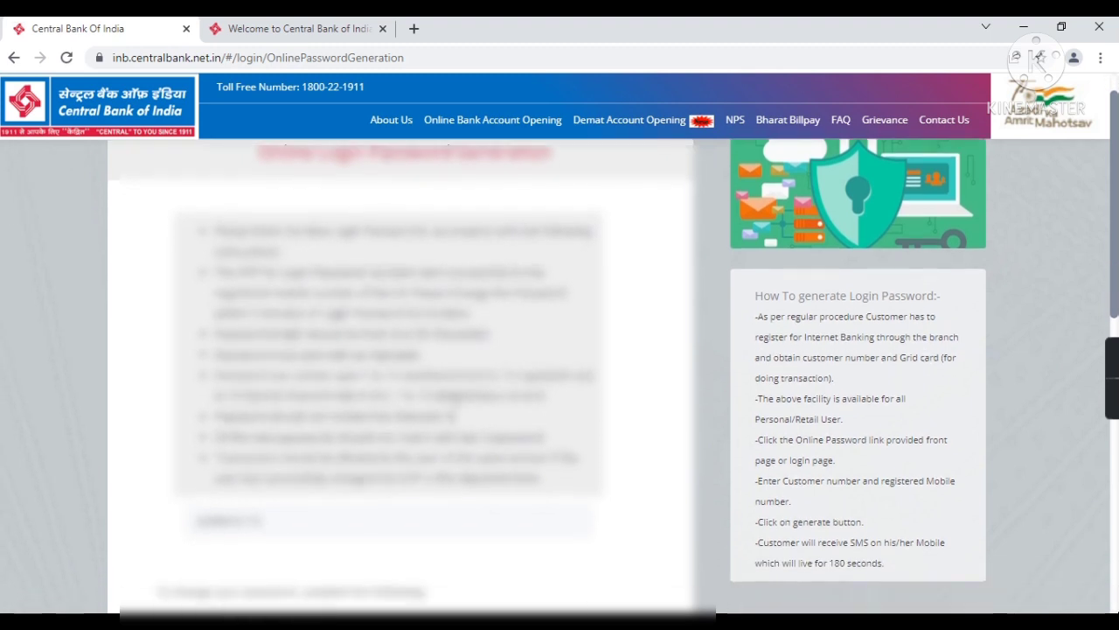
scroll(454, 406, down, 1)
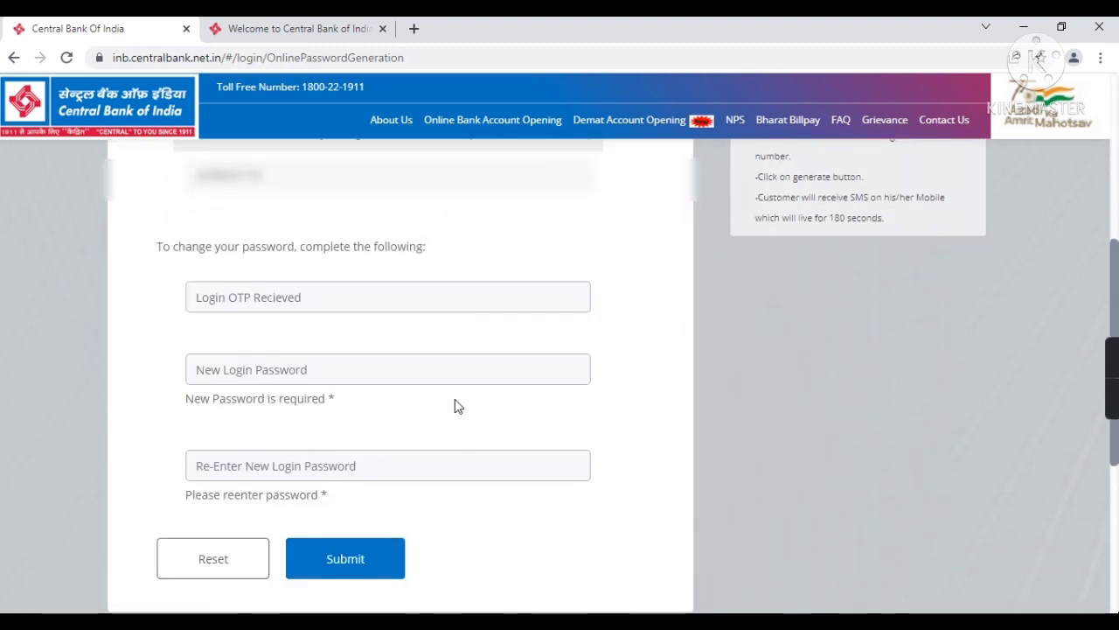
click(348, 291)
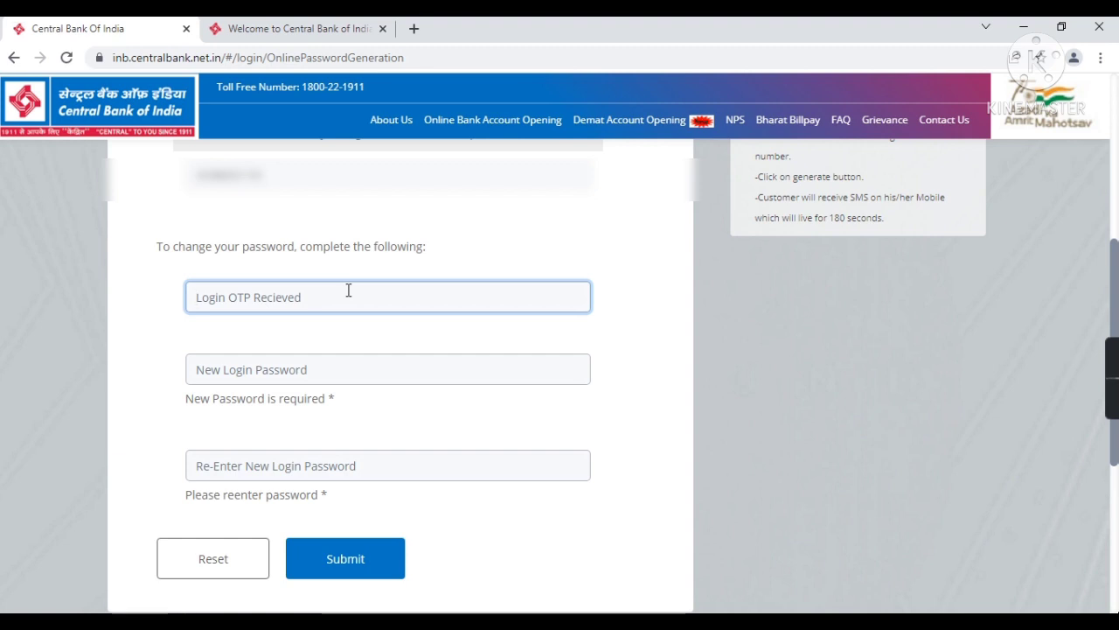
Step: Enter the received OTP, a new login password and its confirmation, then submit
text(••••)
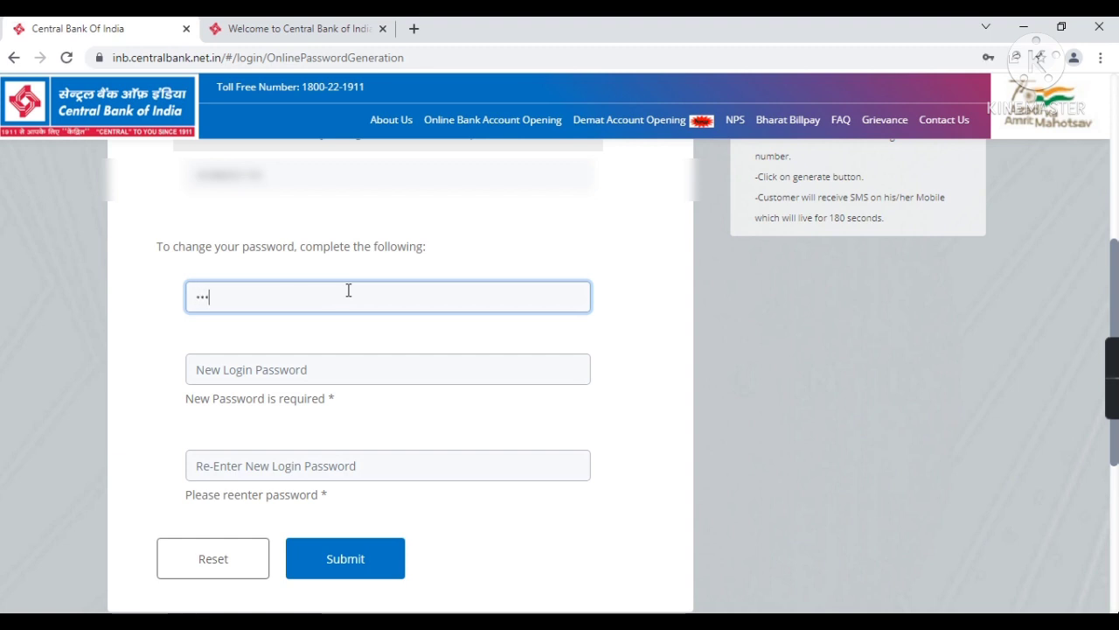
text(••)
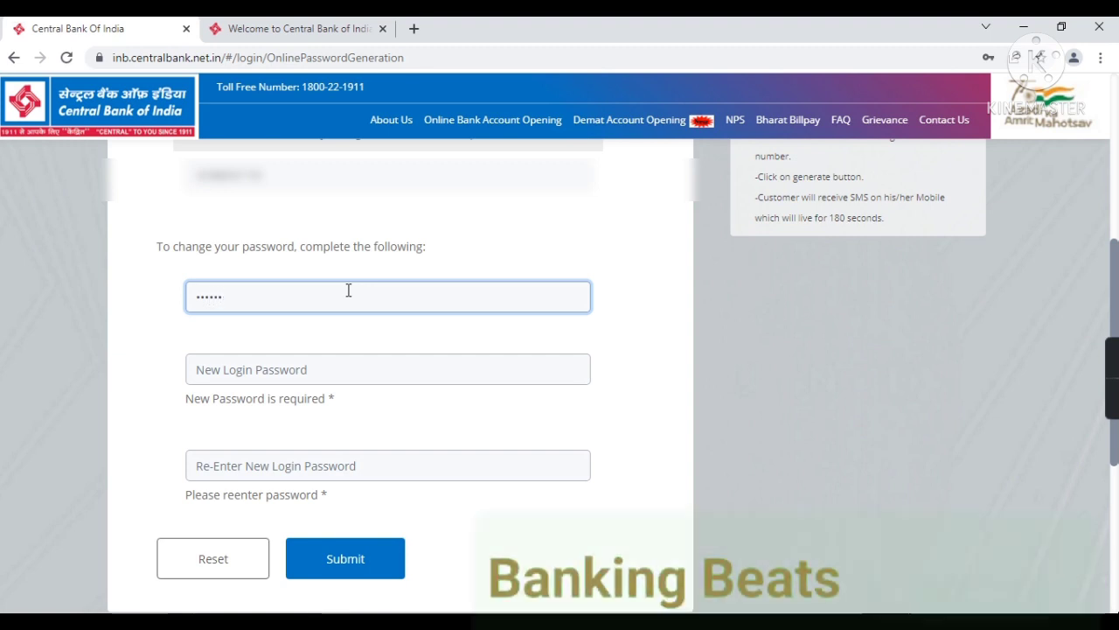
click(291, 372)
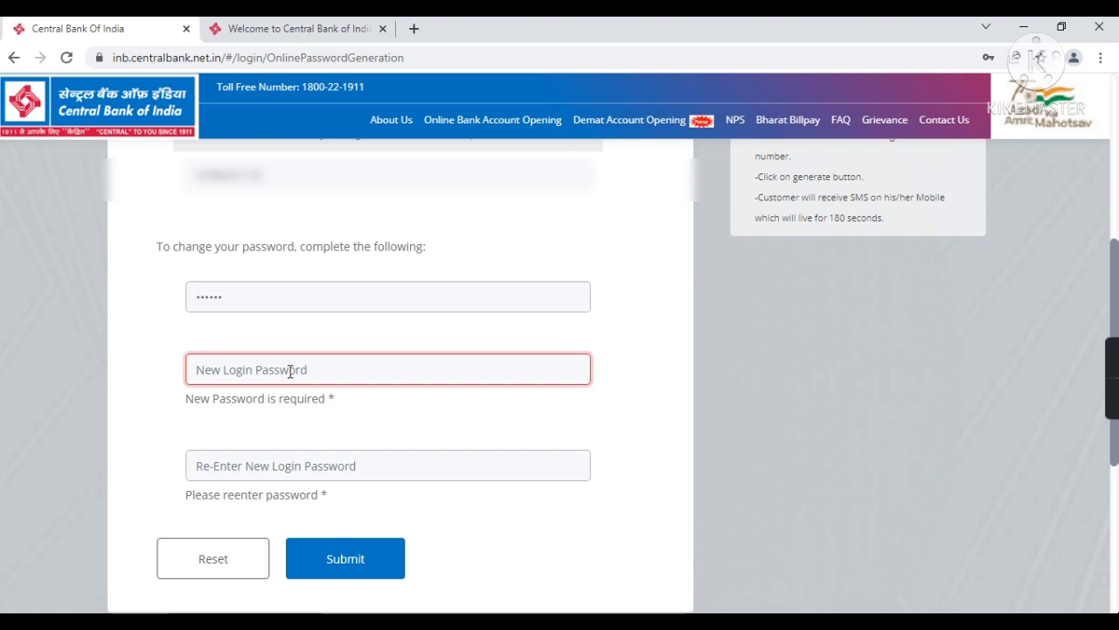
text(aa)
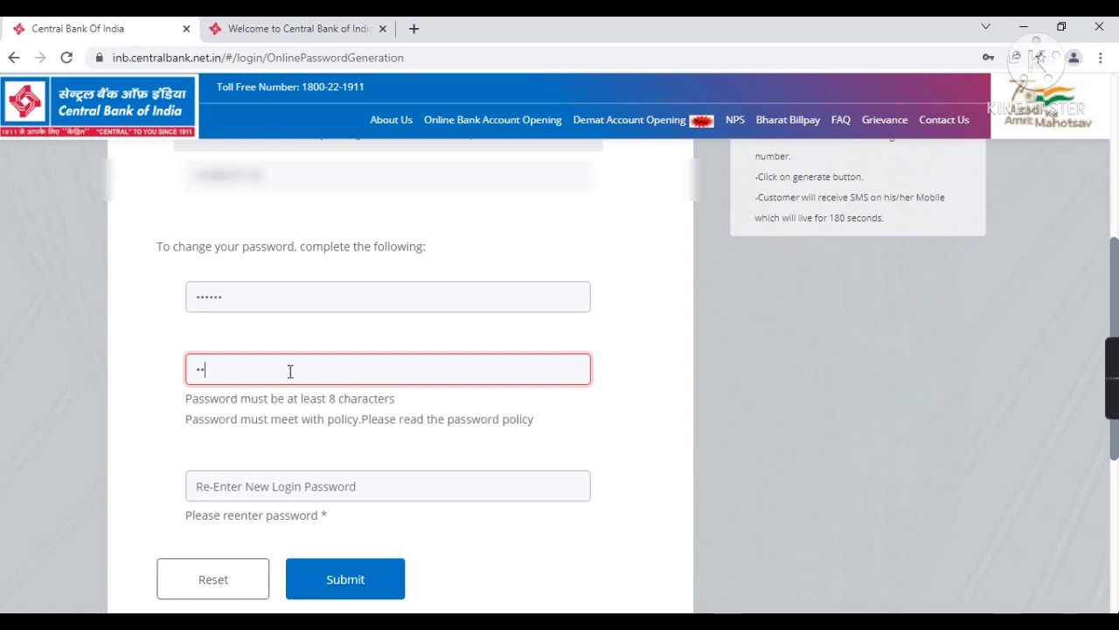
text(aaaaaaaa)
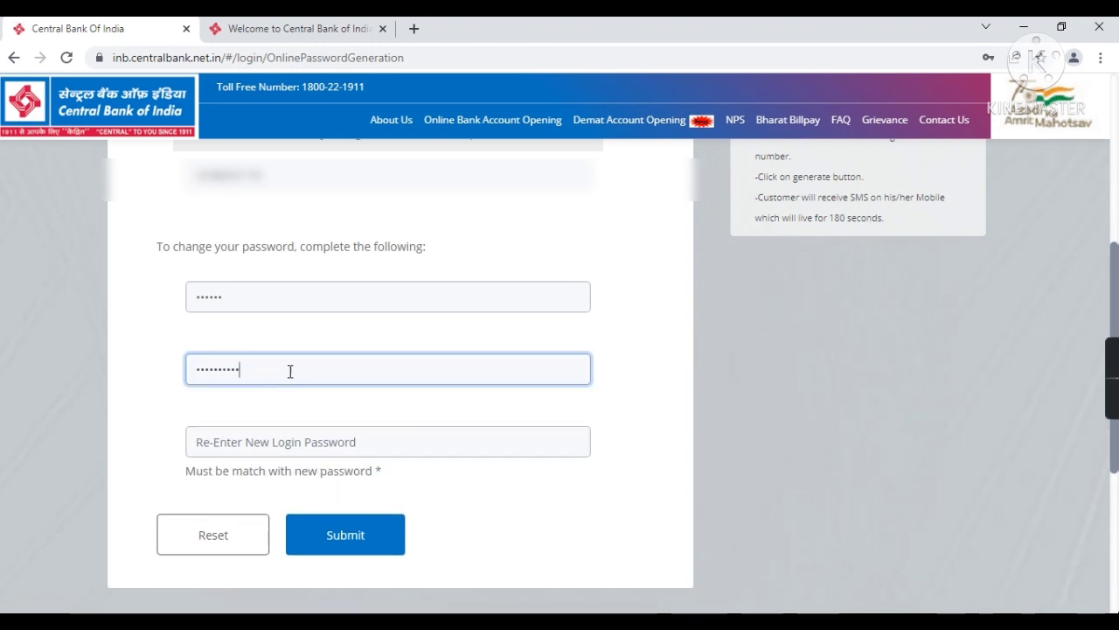
click(291, 442)
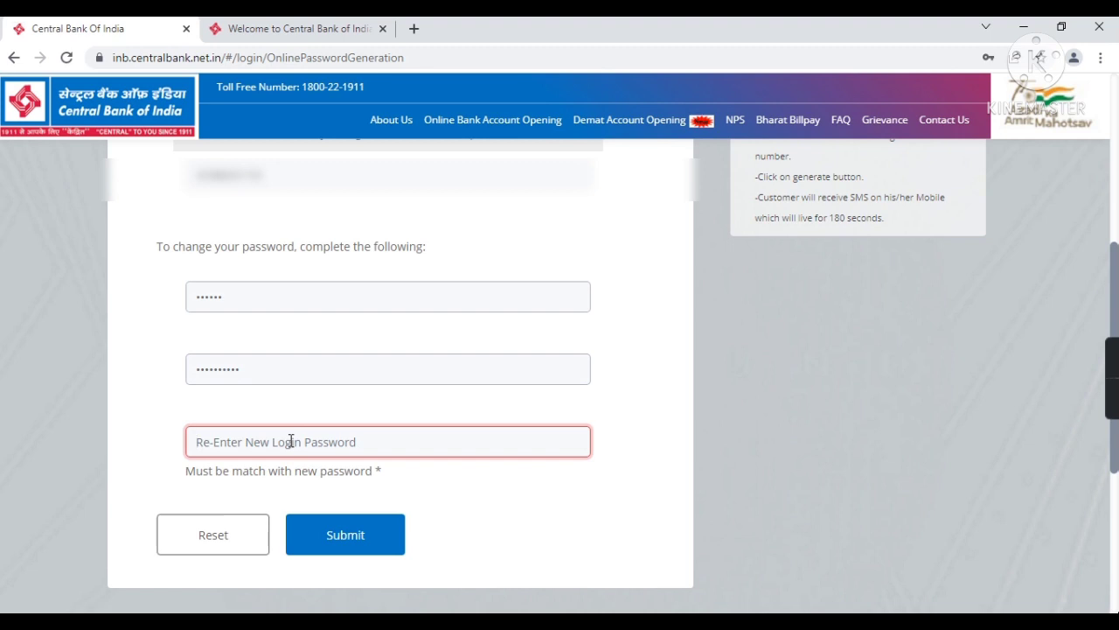
text(•••)
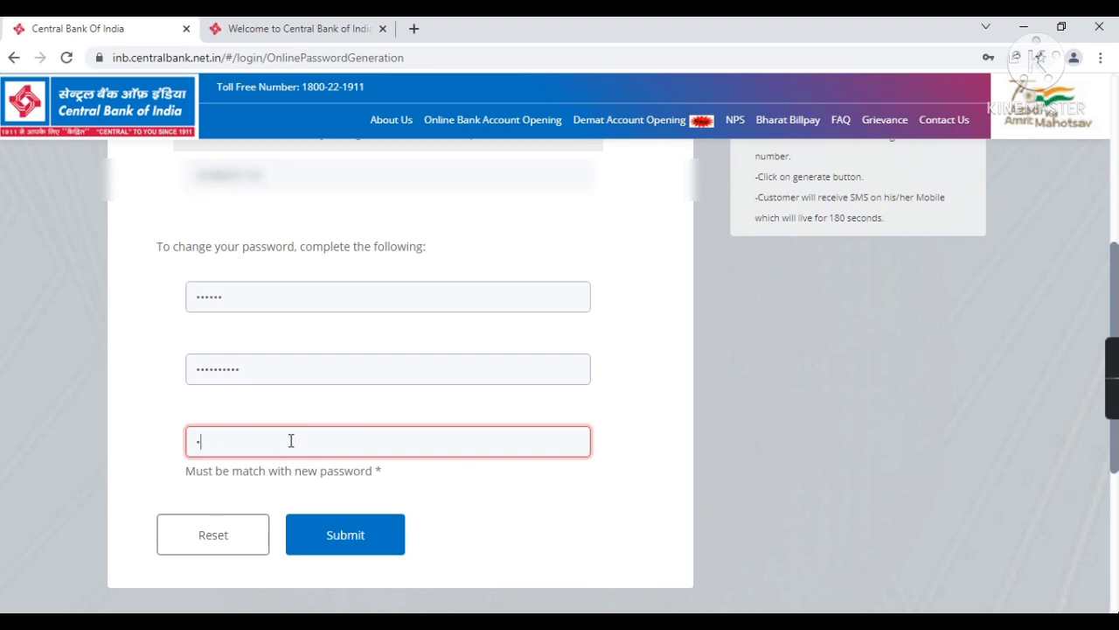
text(•••••••)
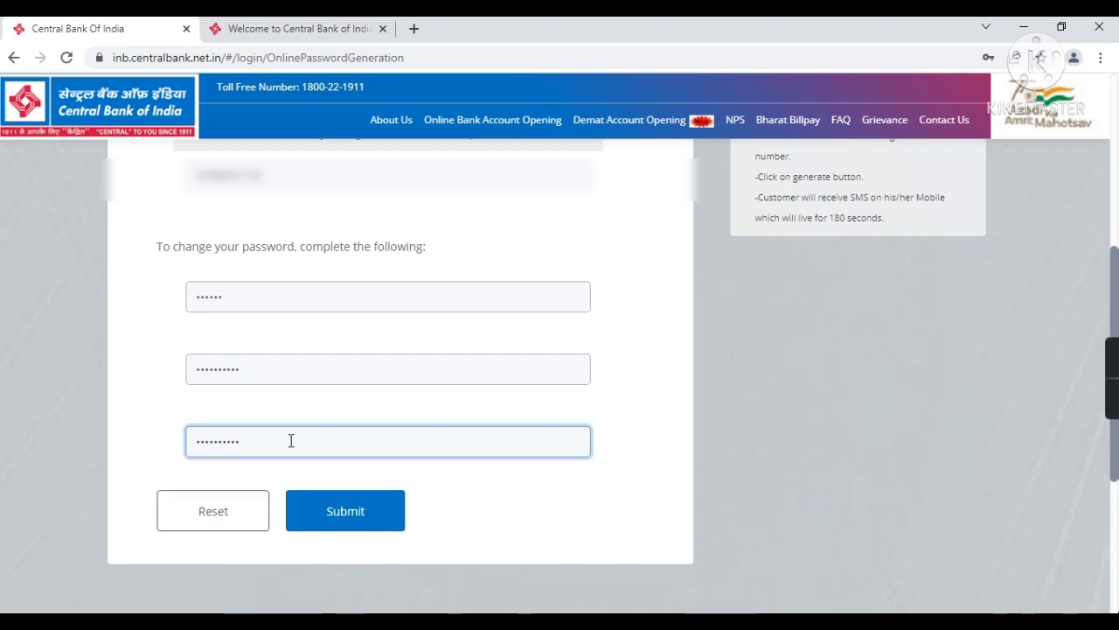
click(348, 510)
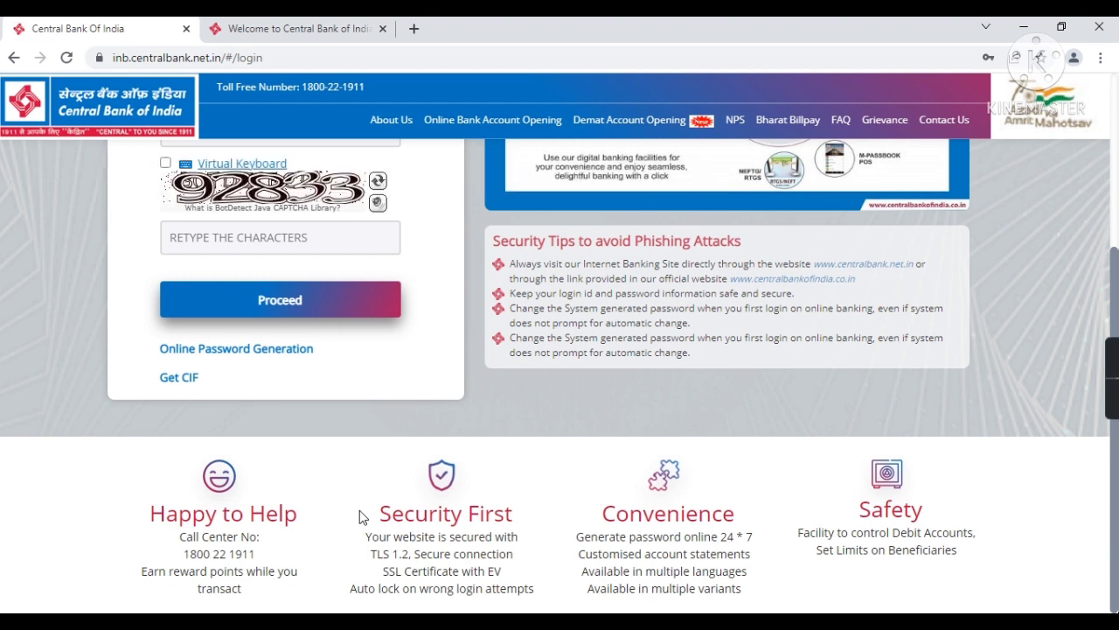
Step: Enter the user ID and login password, then submit the login form with the captcha
scroll(359, 510, up, 3)
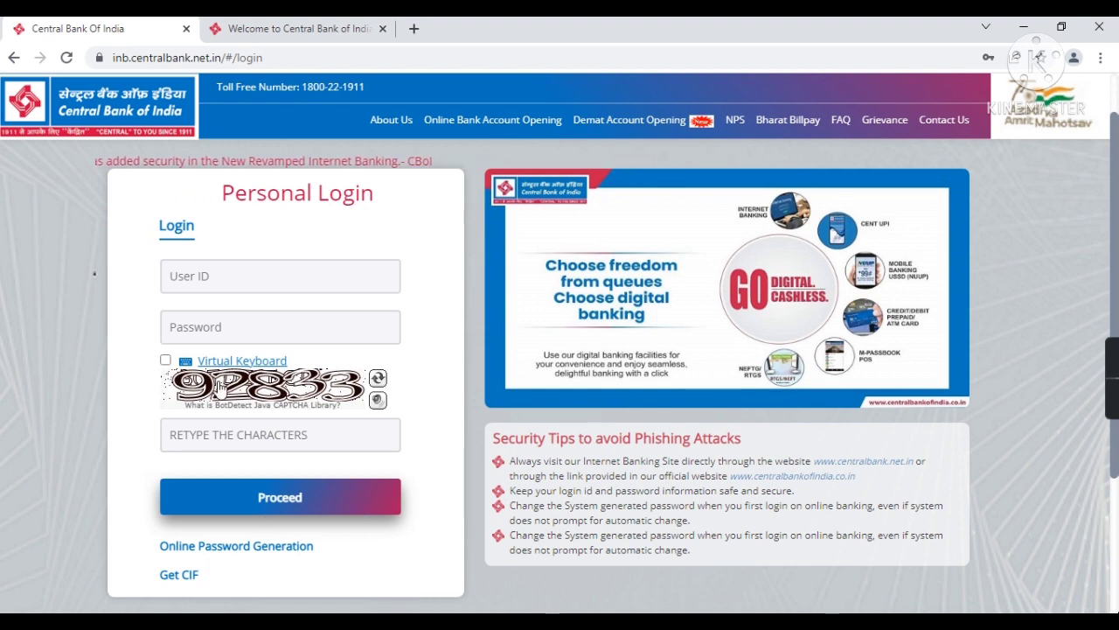
click(200, 269)
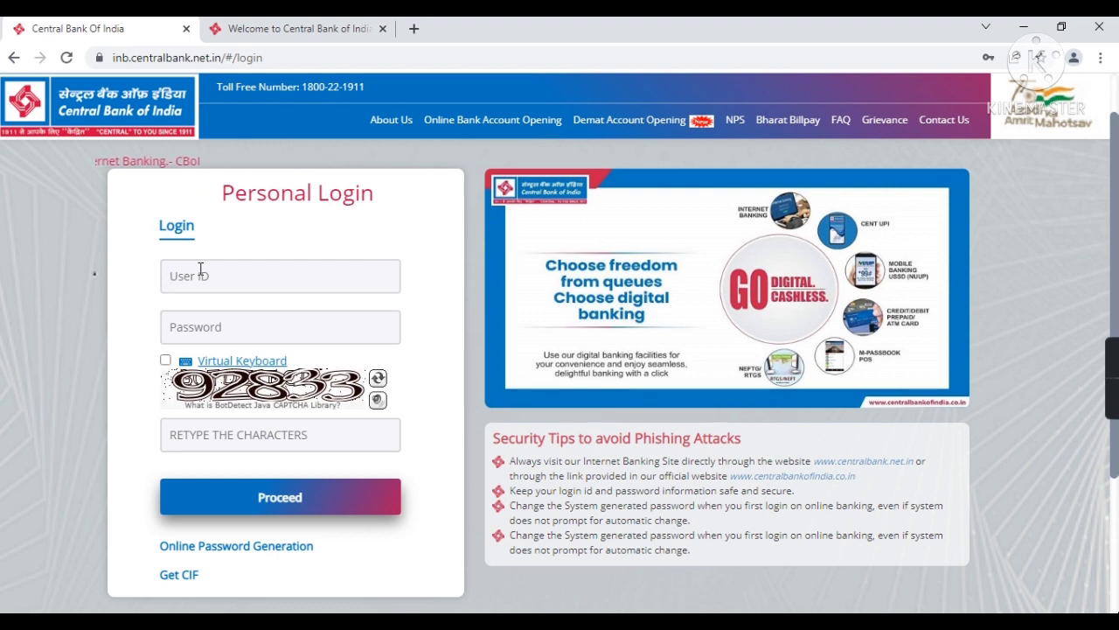
text(80)
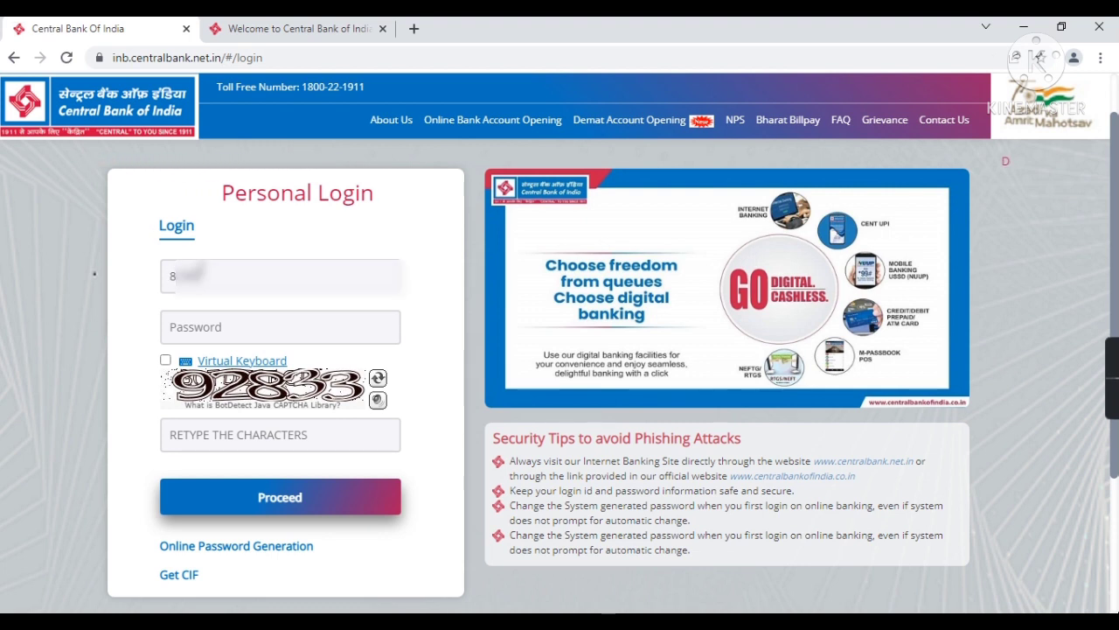
text(000)
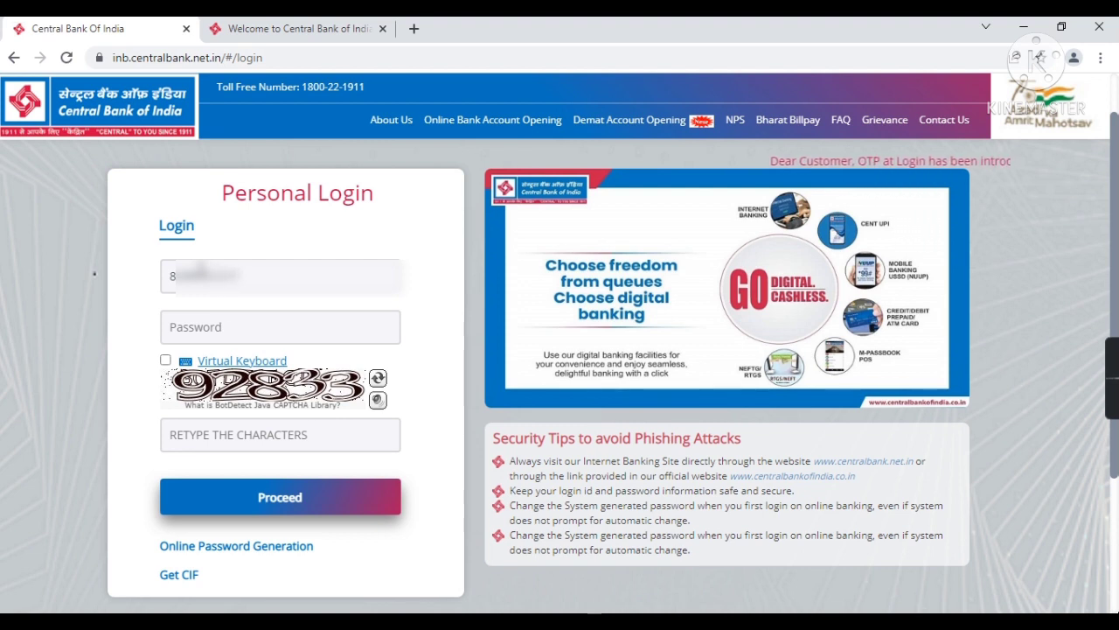
click(219, 324)
text(**)
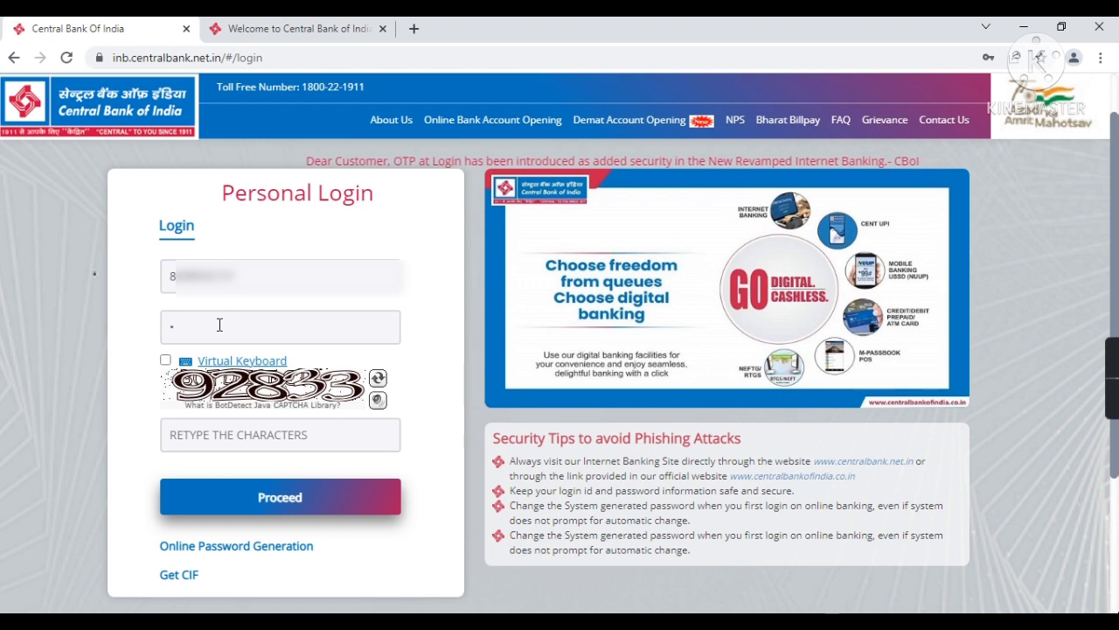
text(*****)
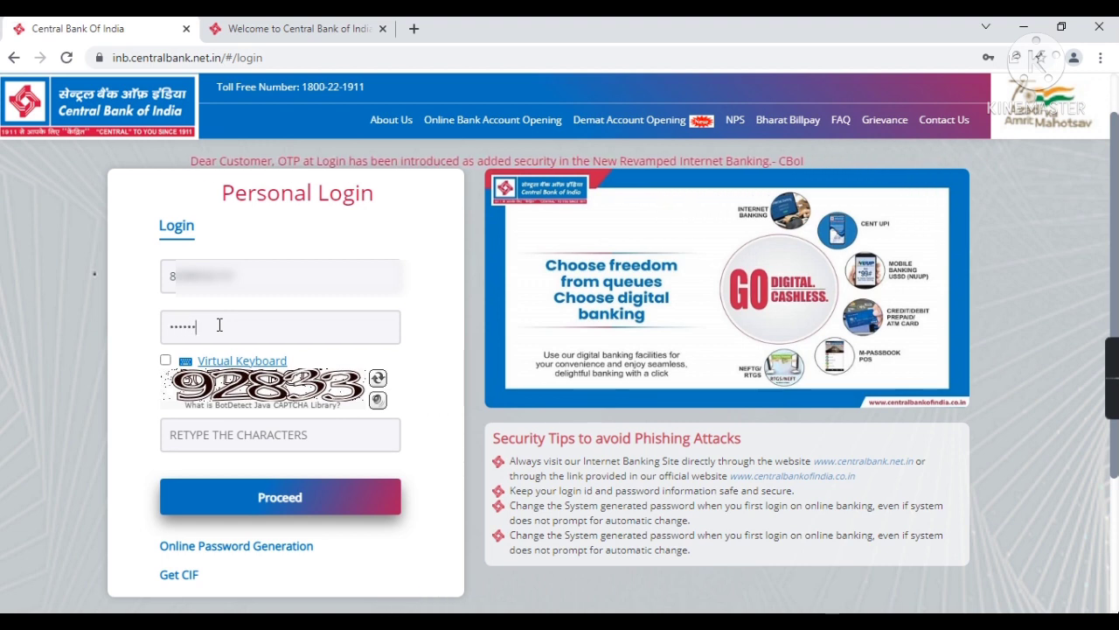
text(***)
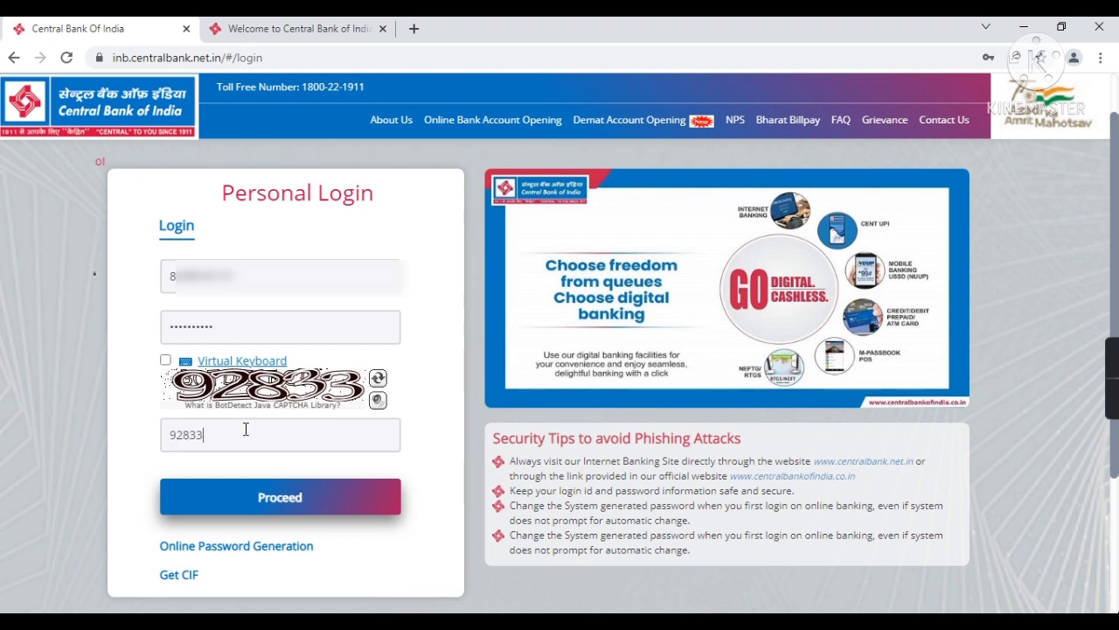
click(267, 498)
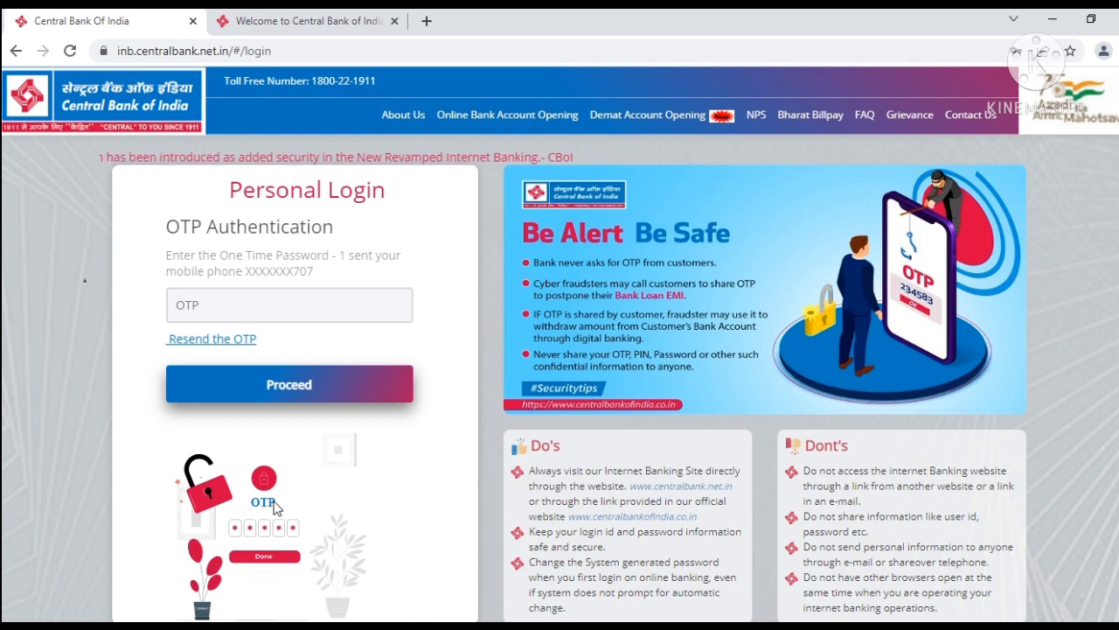
Step: Enter the login OTP sent to the mobile phone and confirm it to reach Account Summary
click(199, 306)
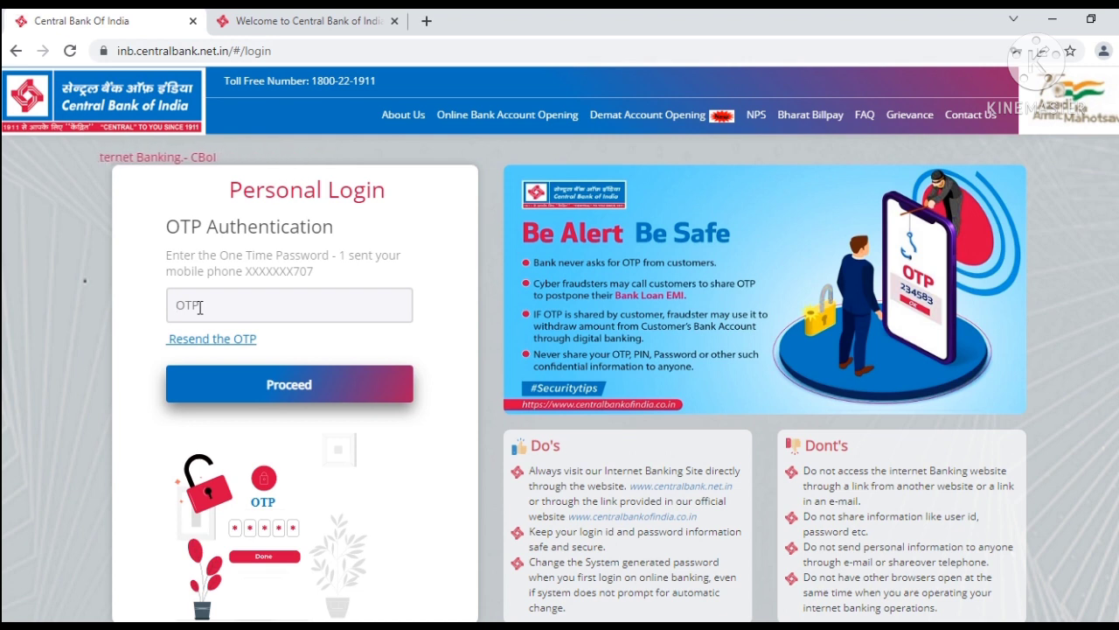
text(••)
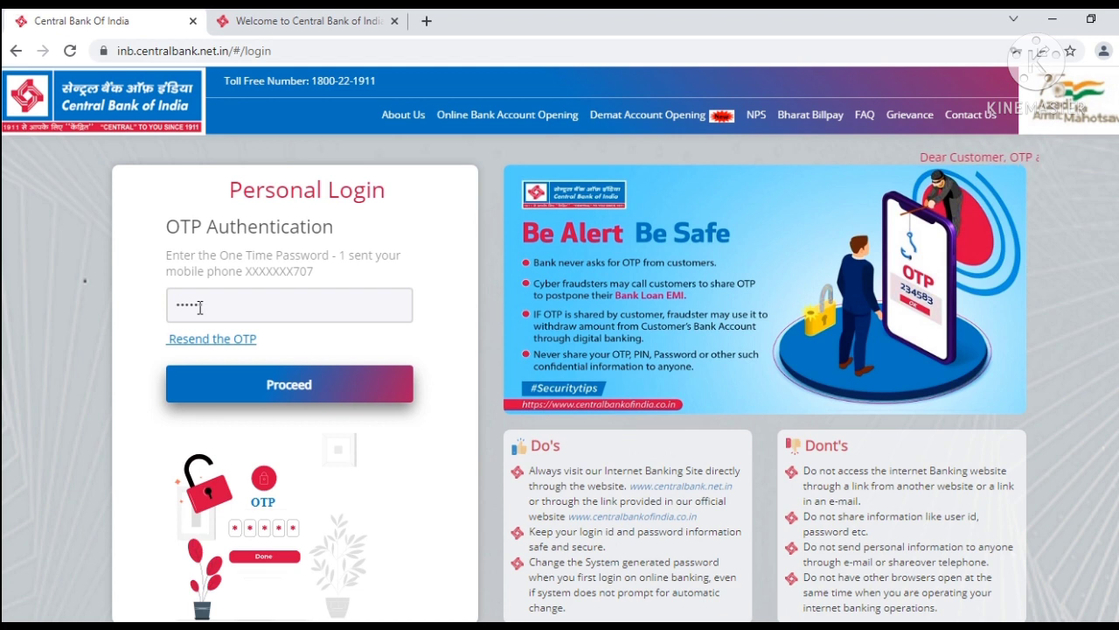
click(267, 397)
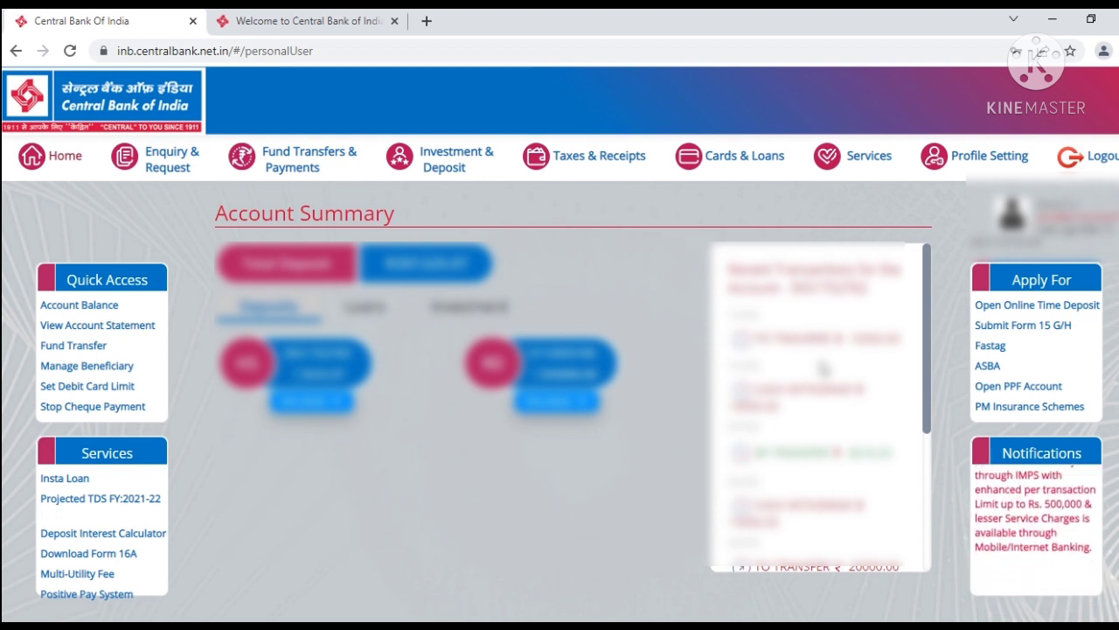
Step: Go to Profile Setting and choose the Set Preferred Login ID form
click(986, 157)
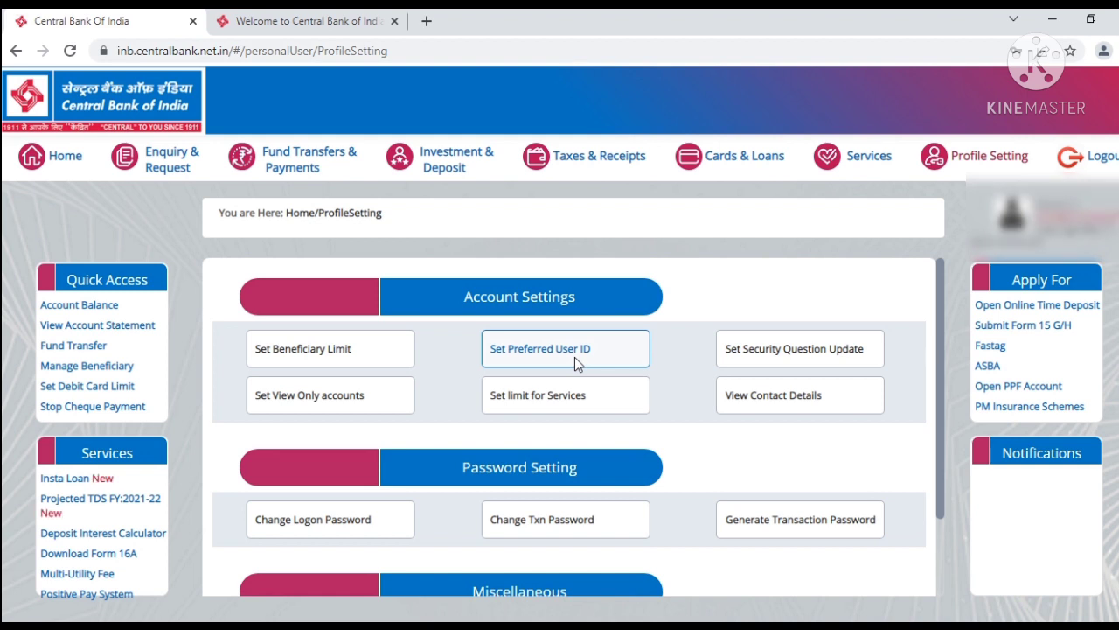
click(575, 357)
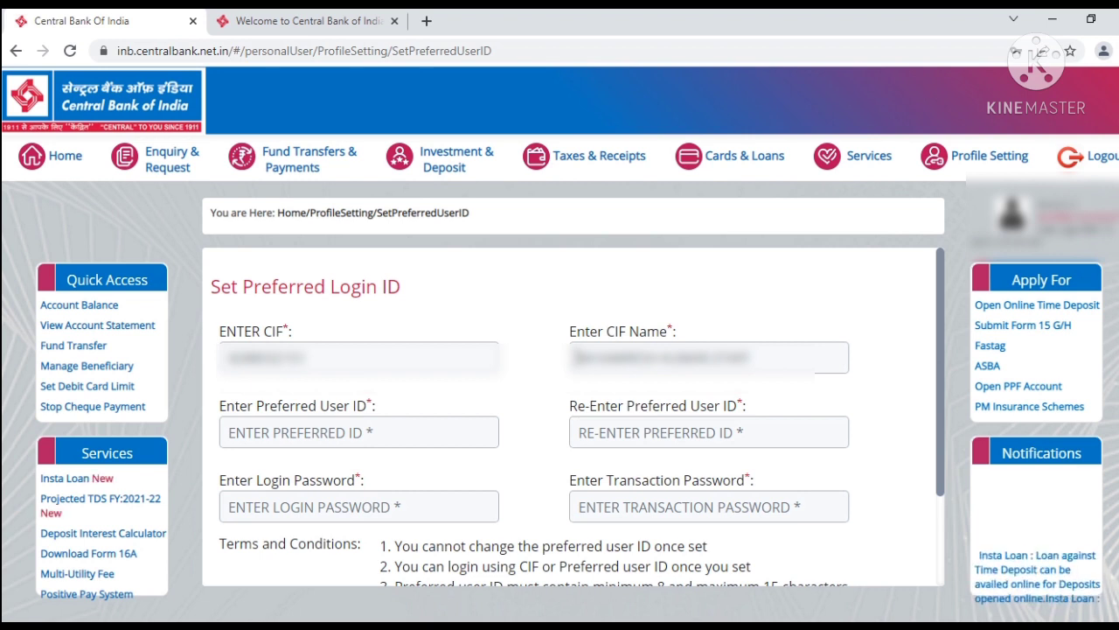
Step: Step through the preferred user ID and password fields without filling them, then return to Profile Setting
scroll(537, 310, down, 2)
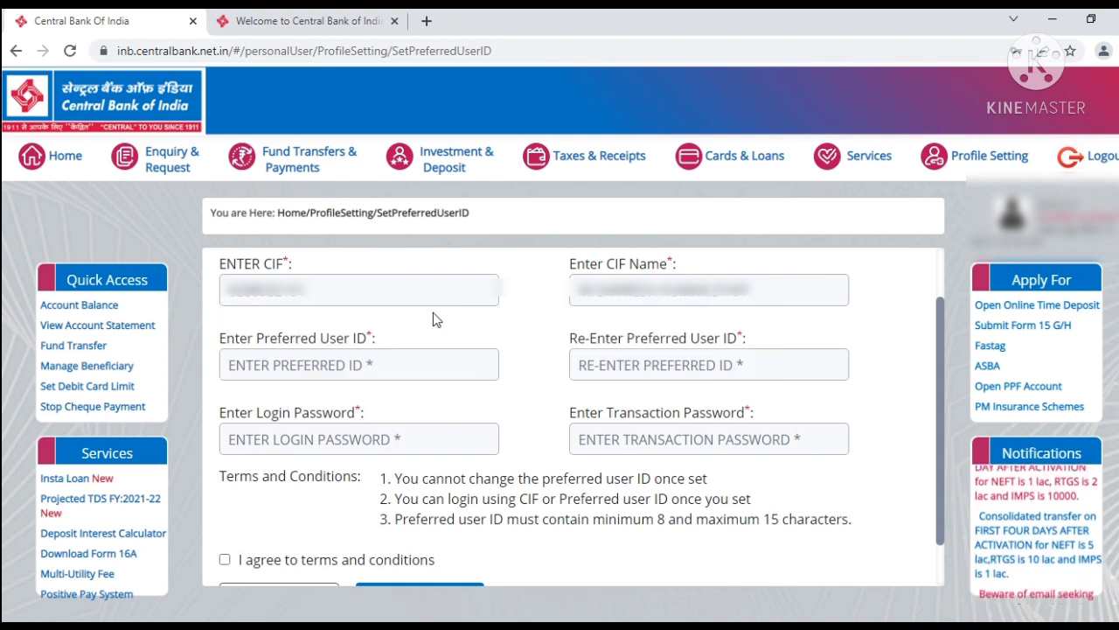
click(328, 361)
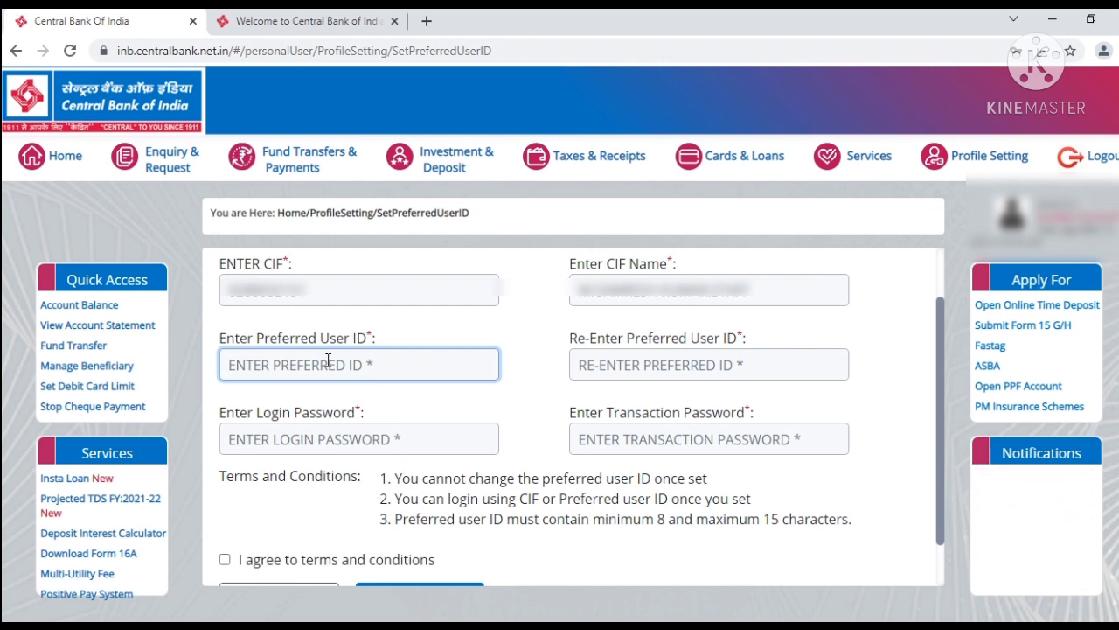
click(675, 354)
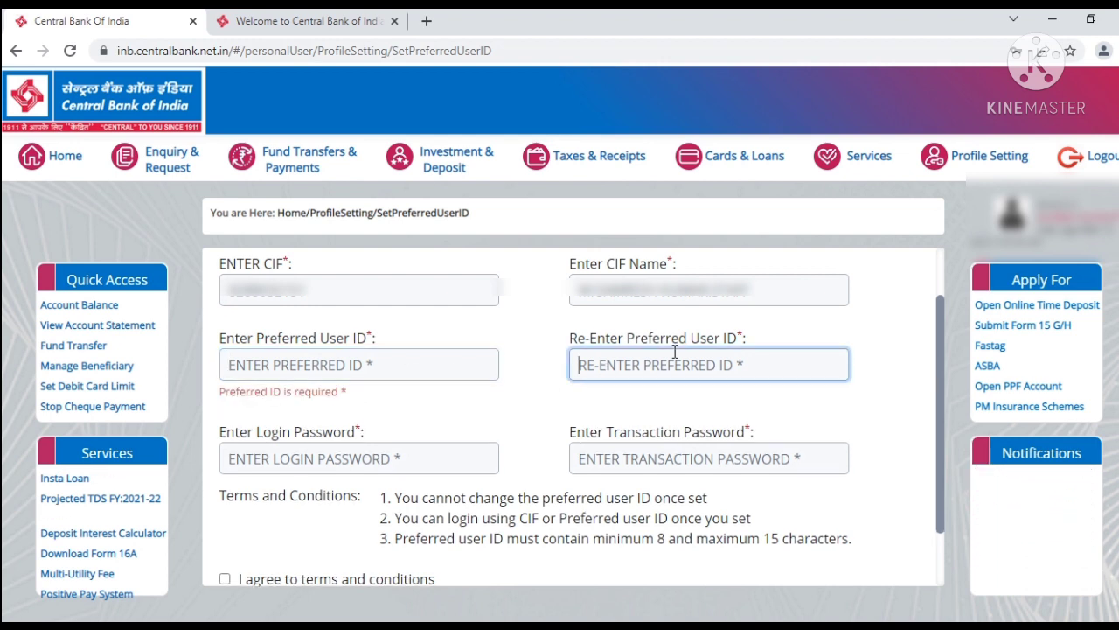
click(345, 461)
click(651, 450)
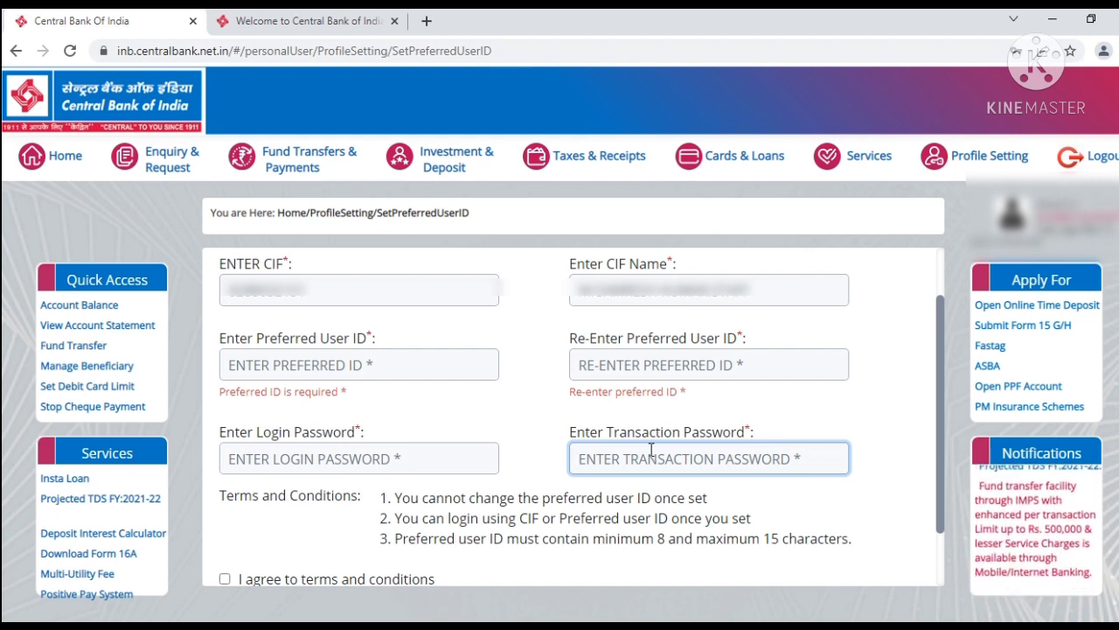
click(997, 163)
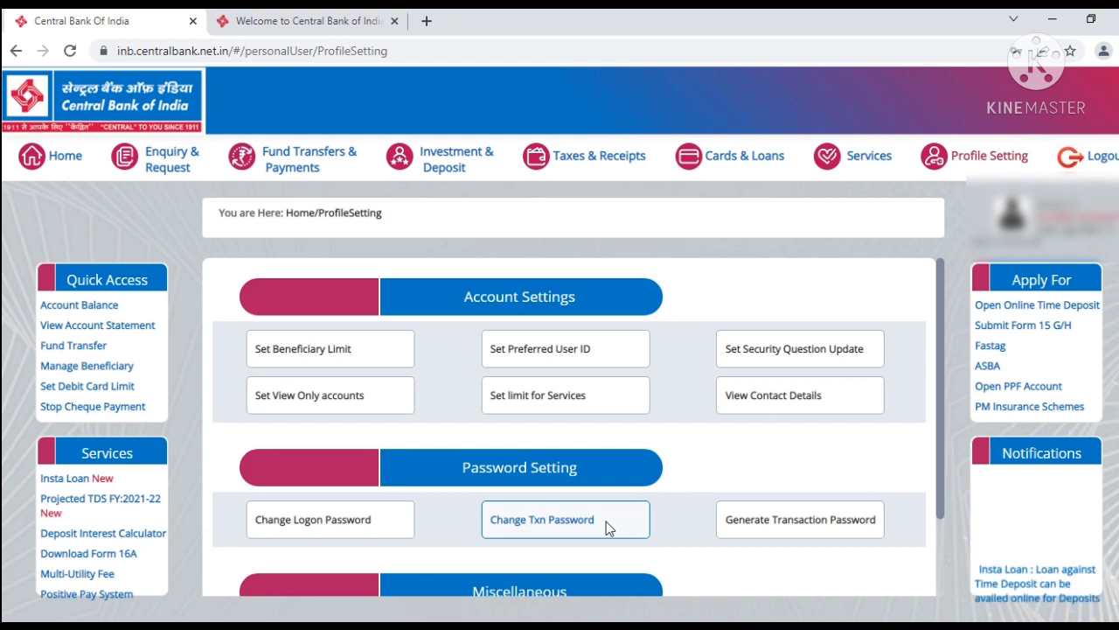
Step: Open Generate Transaction Password and select OTP via SMS as the second factor
click(812, 525)
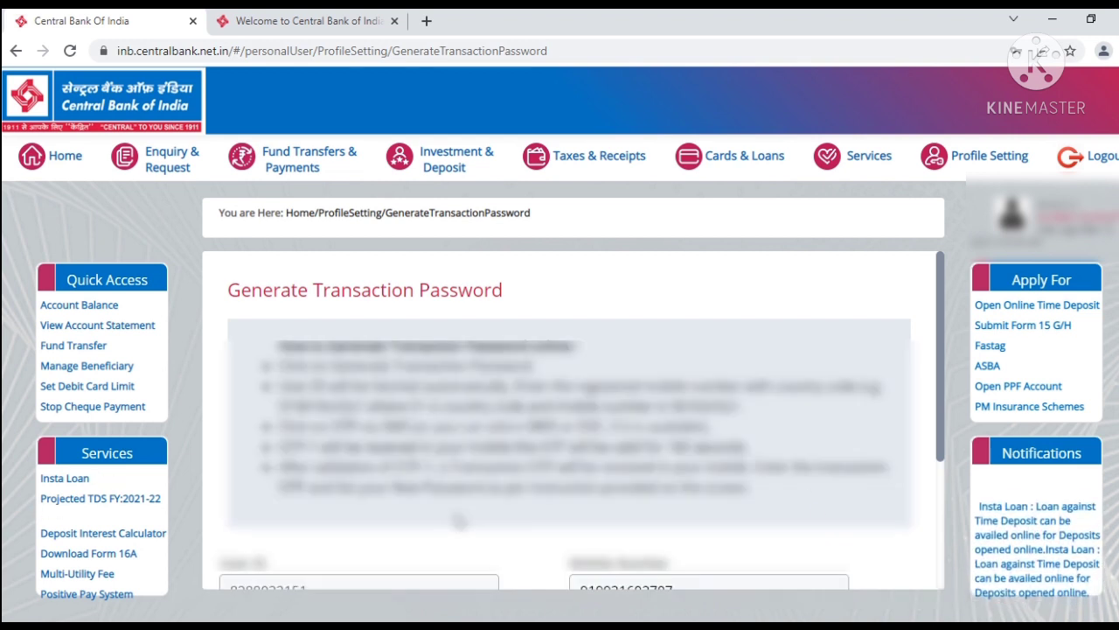
scroll(459, 520, down, 3)
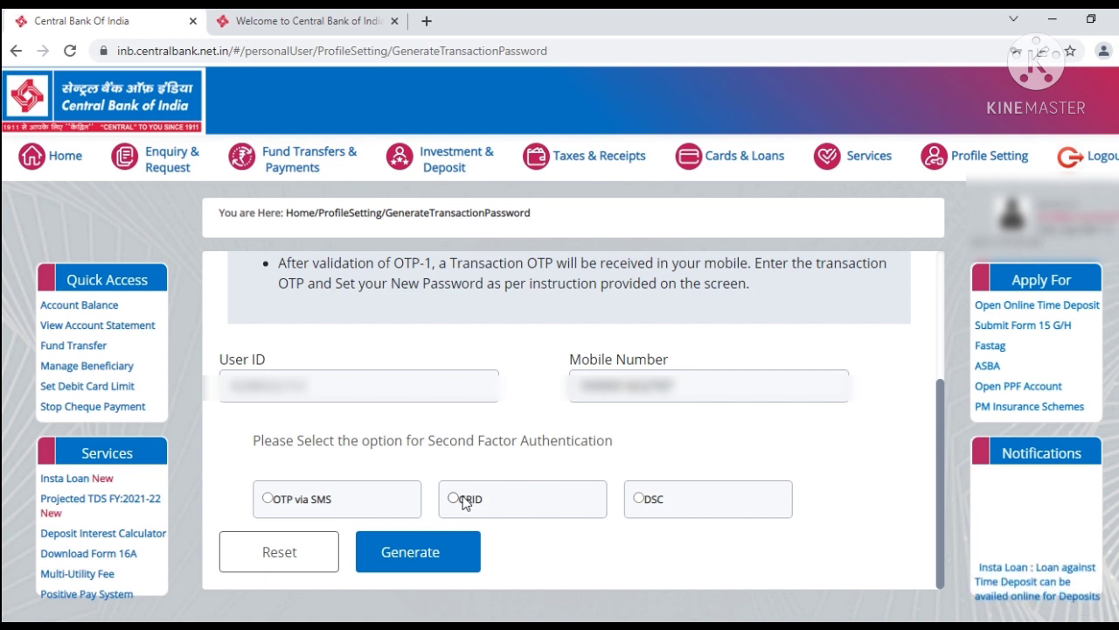
click(268, 499)
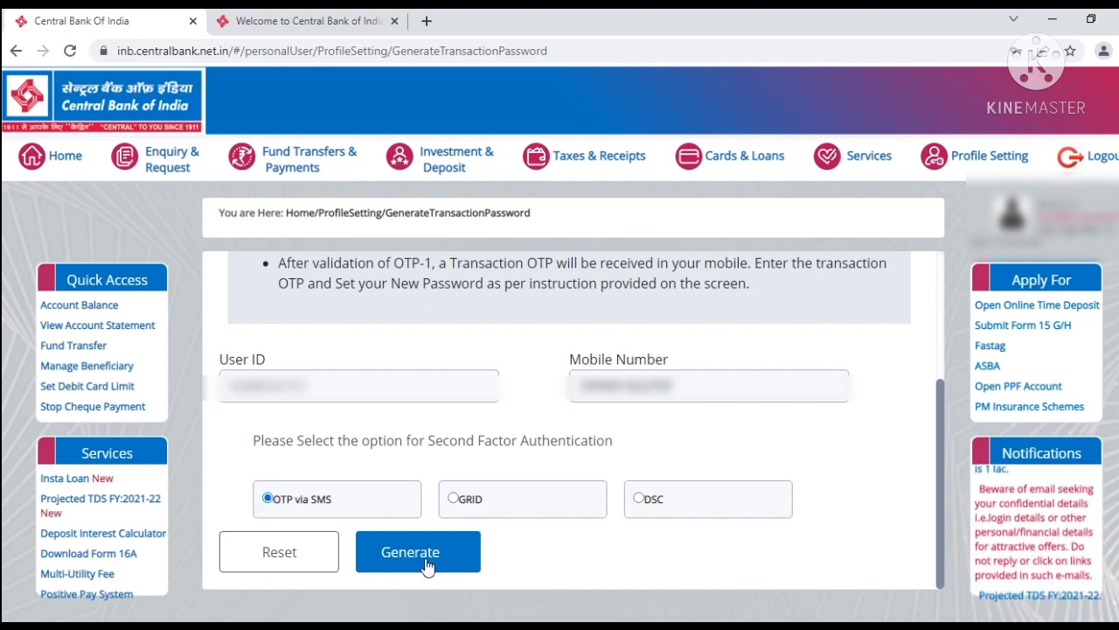
Step: Request the SMS code, enter the received OTP, and submit it for verification
click(426, 560)
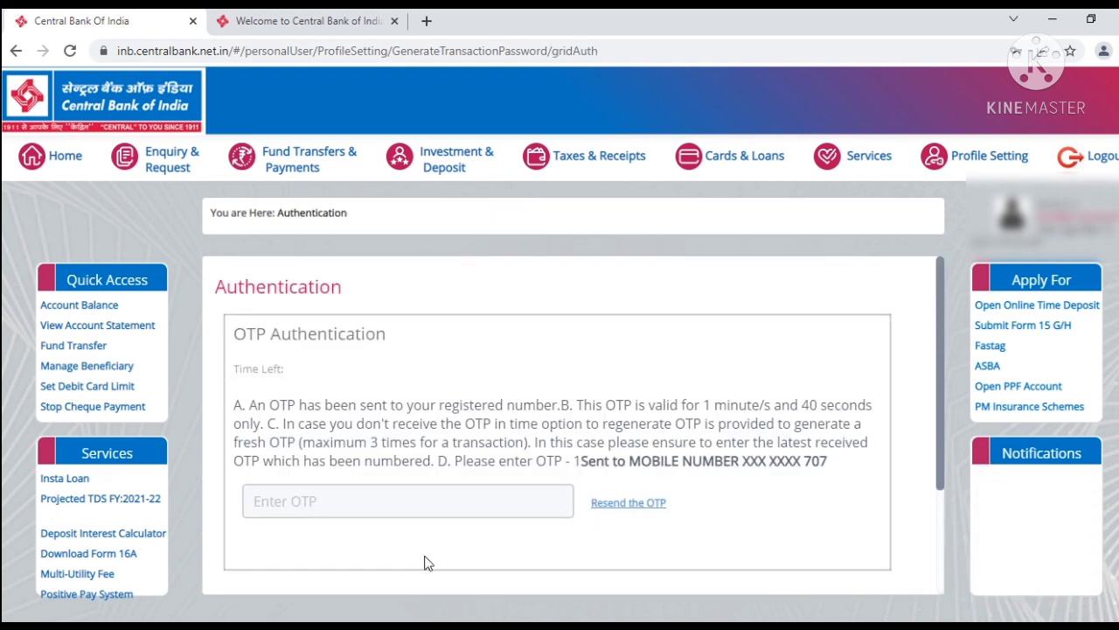
click(357, 504)
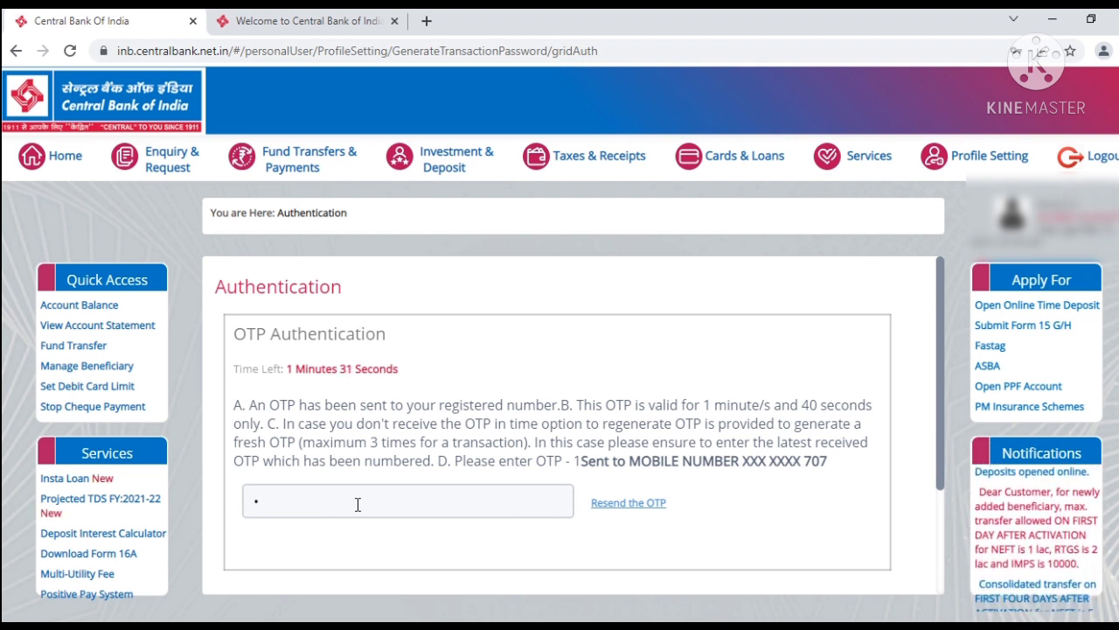
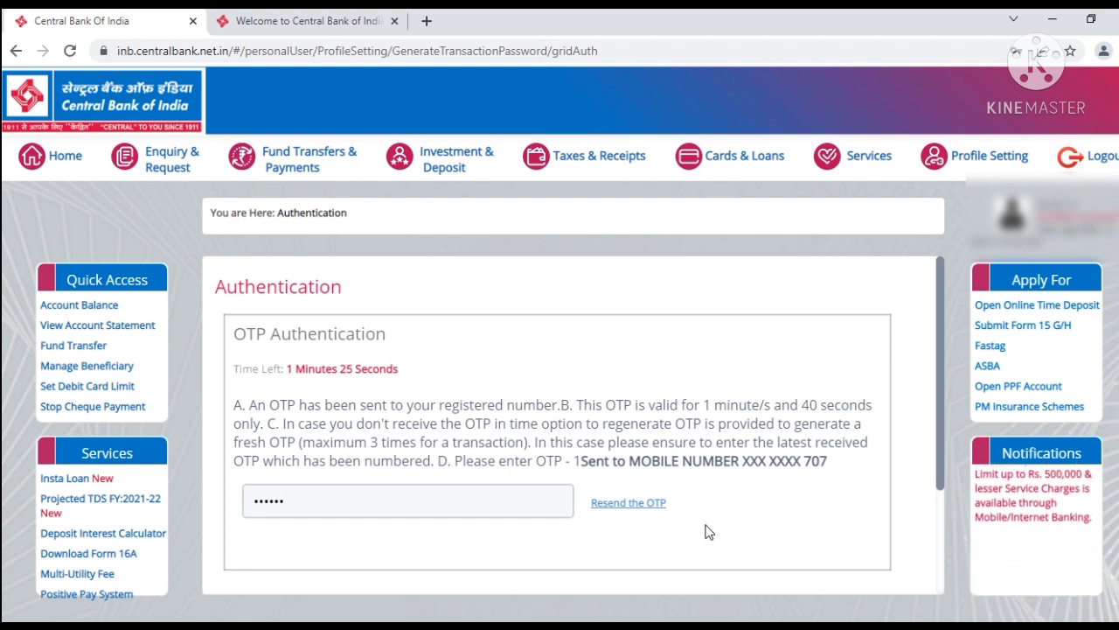
scroll(708, 531, down, 1)
scroll(708, 531, down, 3)
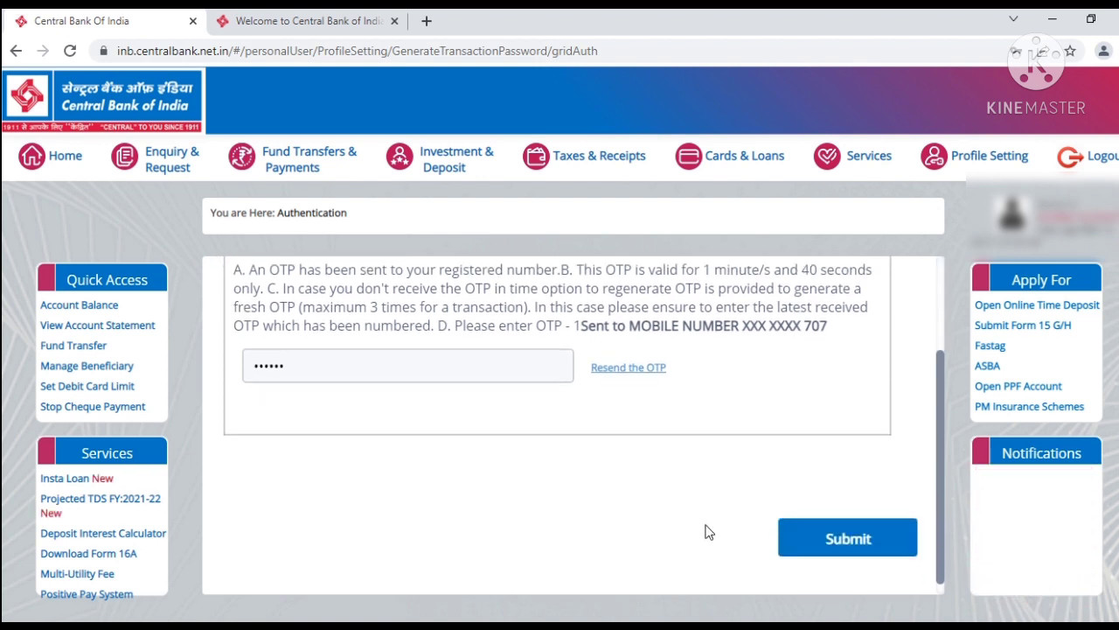
click(885, 551)
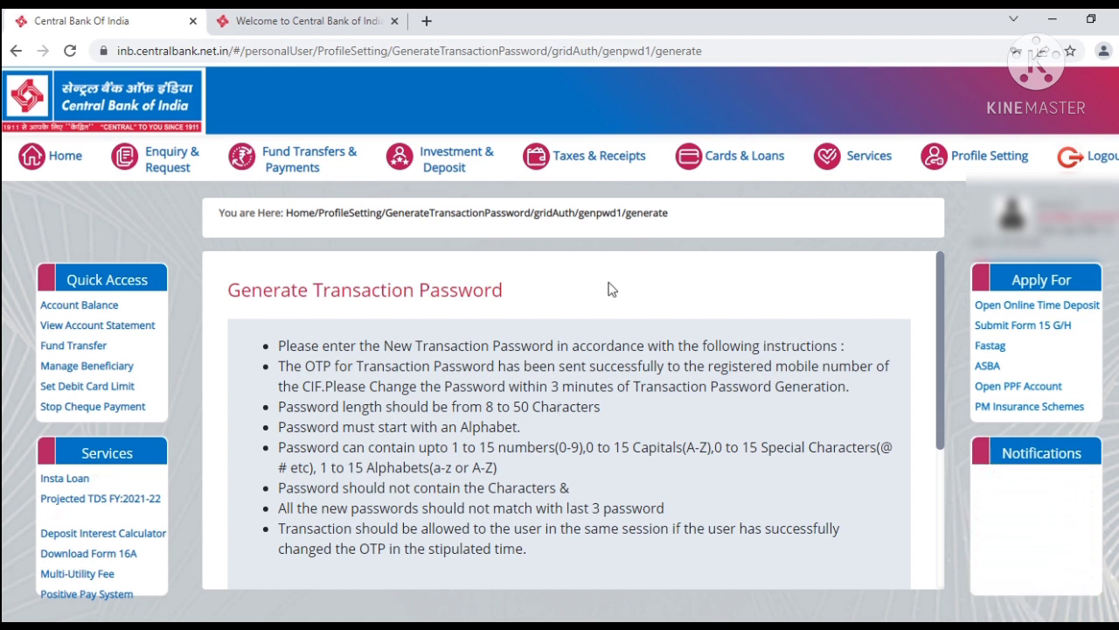
Step: Enter the transaction OTP, type the new transaction password twice, and submit it
scroll(630, 262, down, 5)
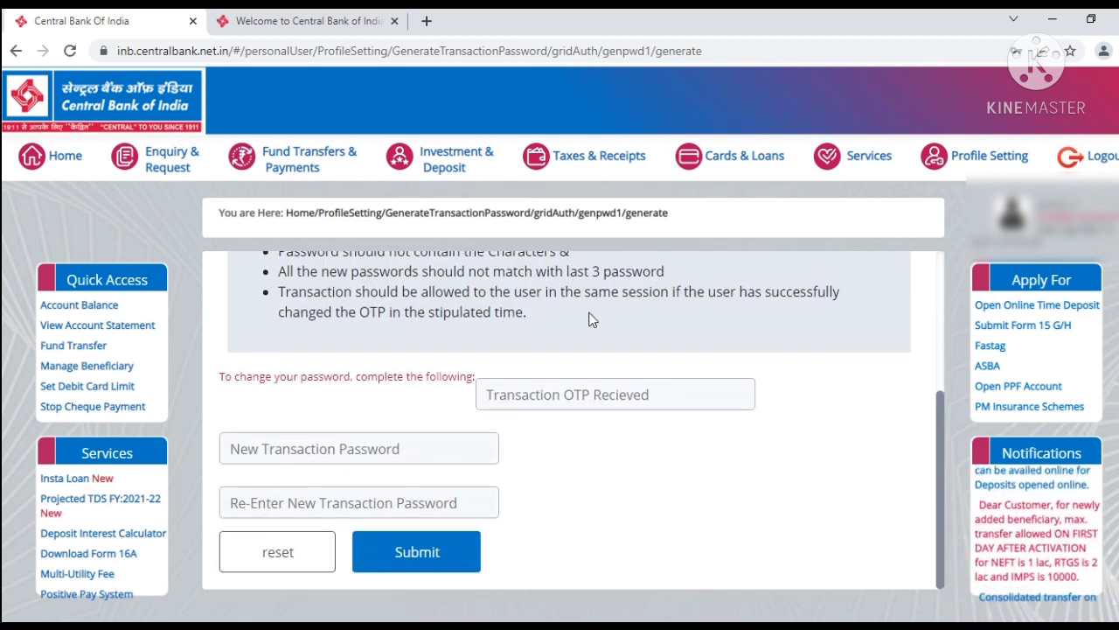
click(580, 388)
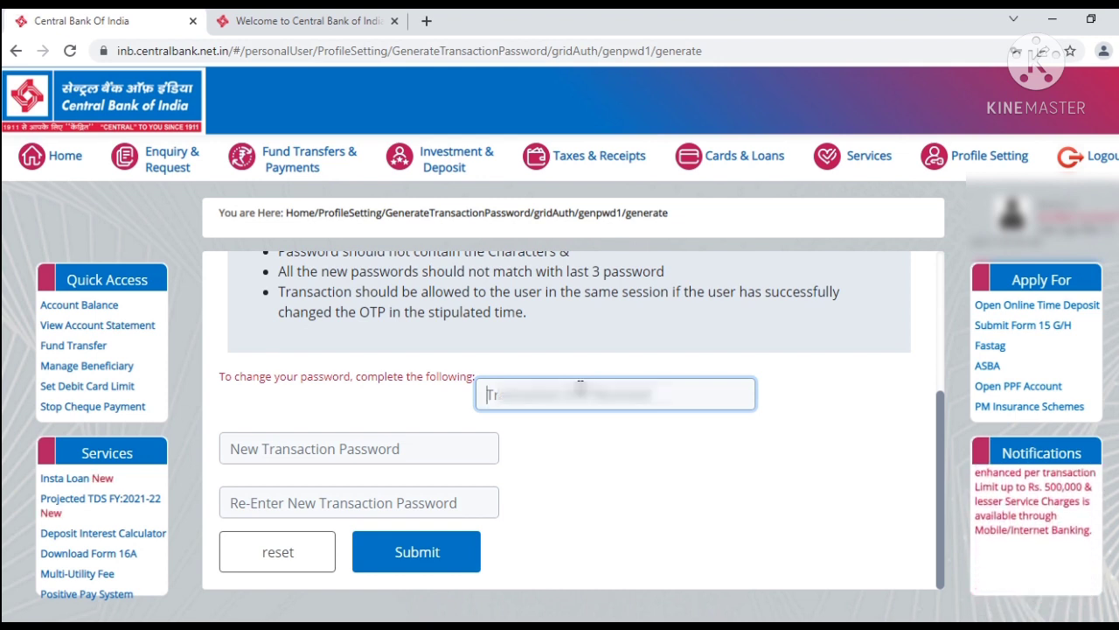
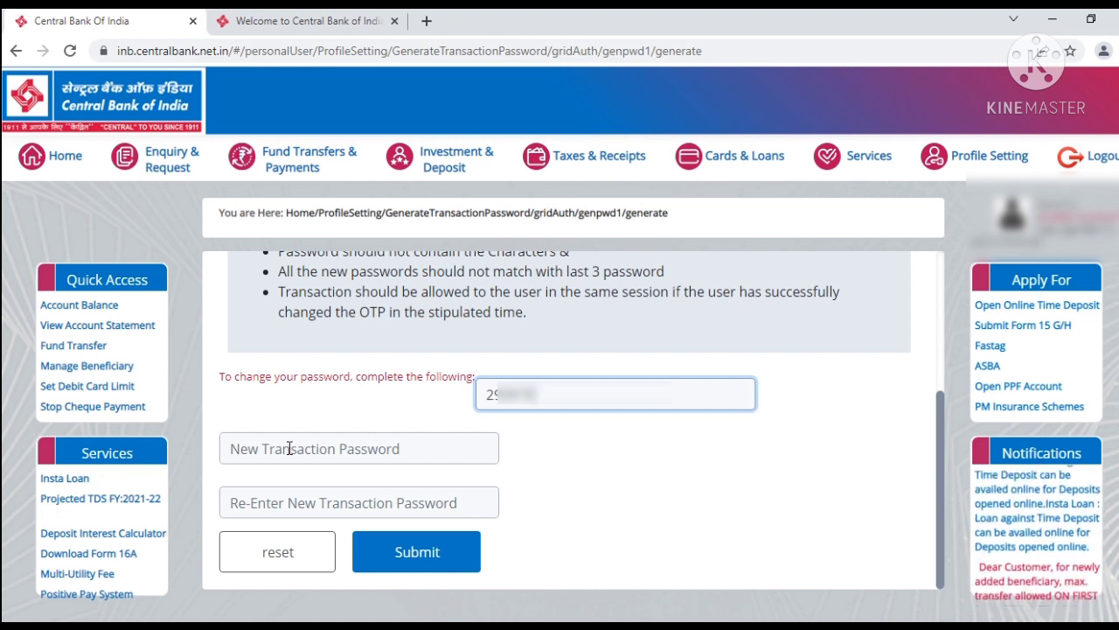
click(289, 449)
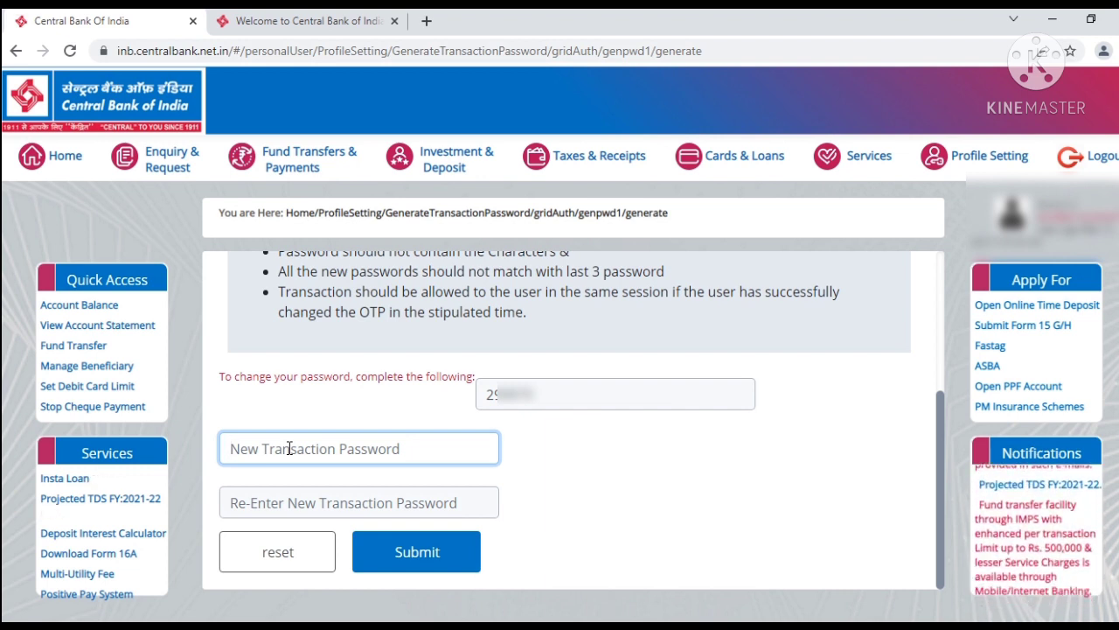
text(•)
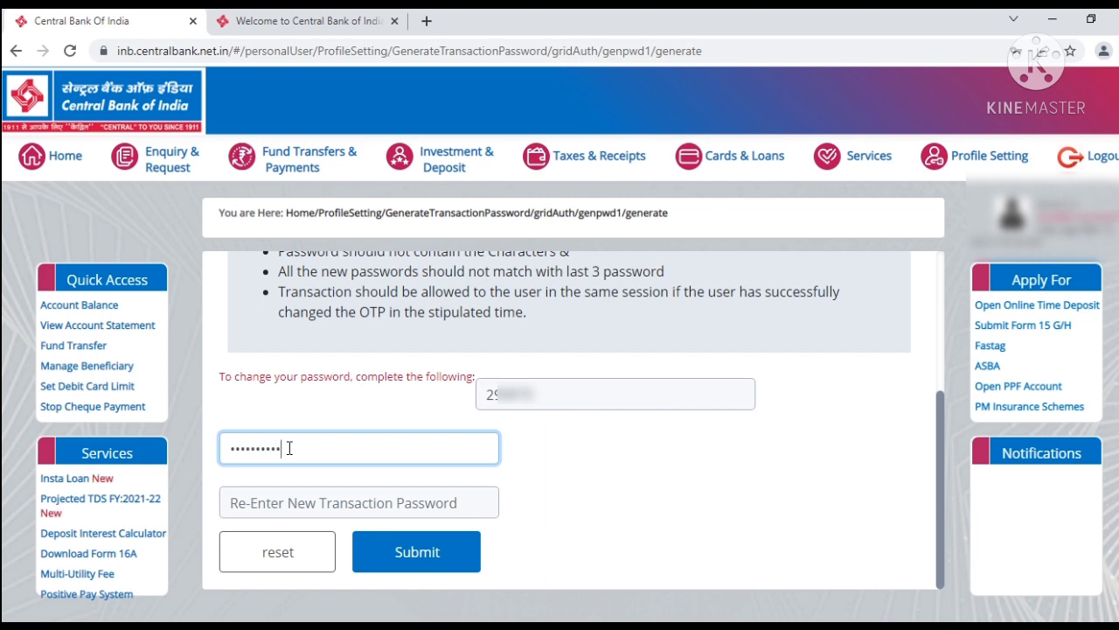
click(292, 511)
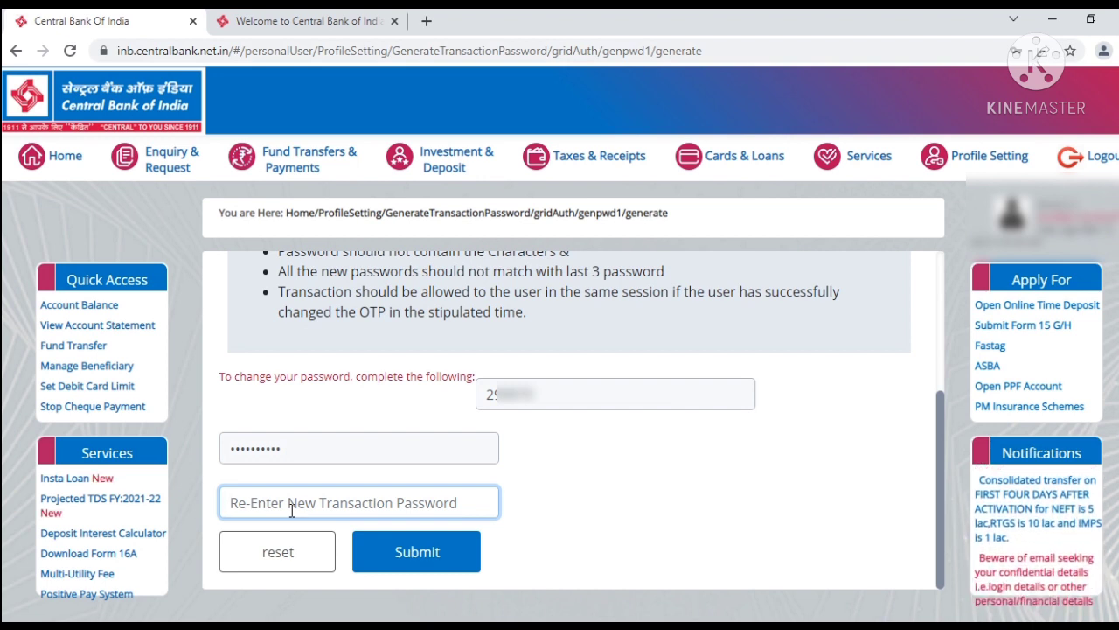
text(*)
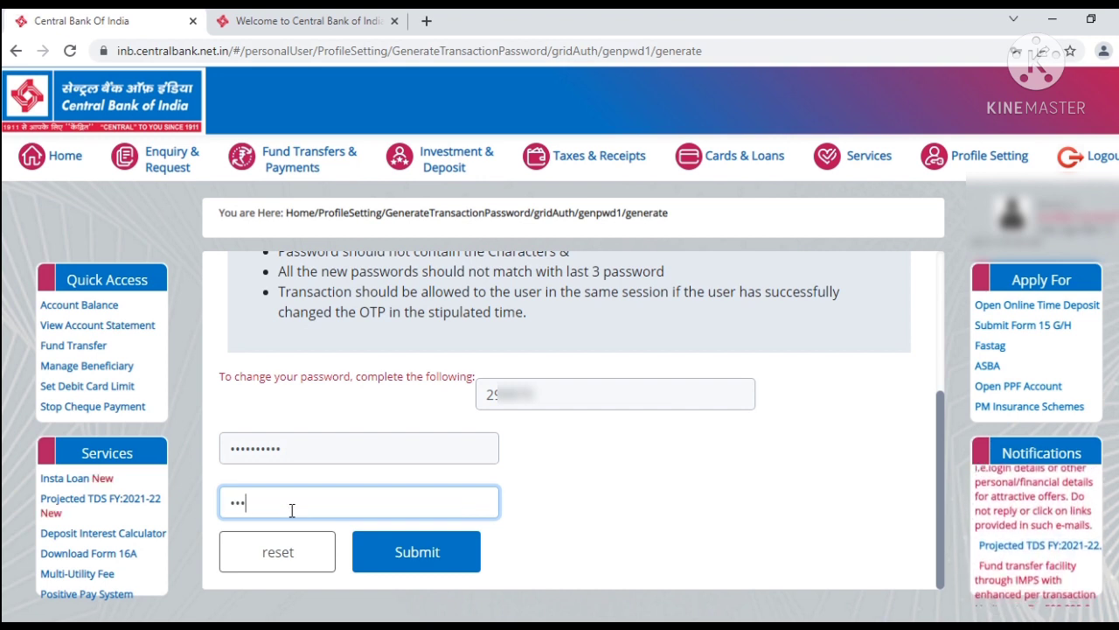
text(*********)
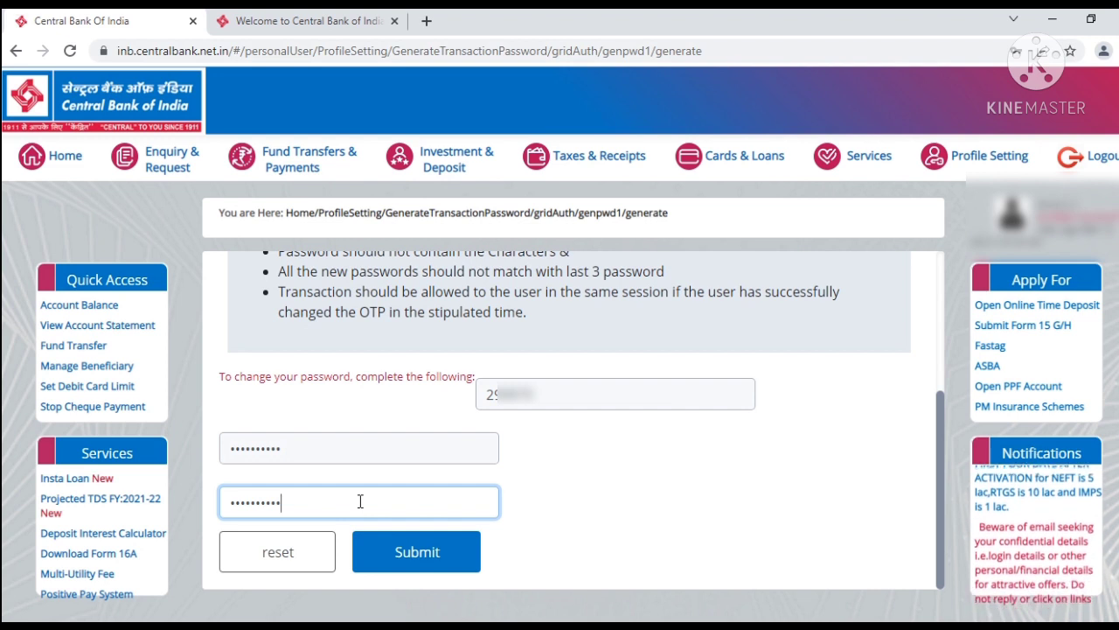
click(428, 554)
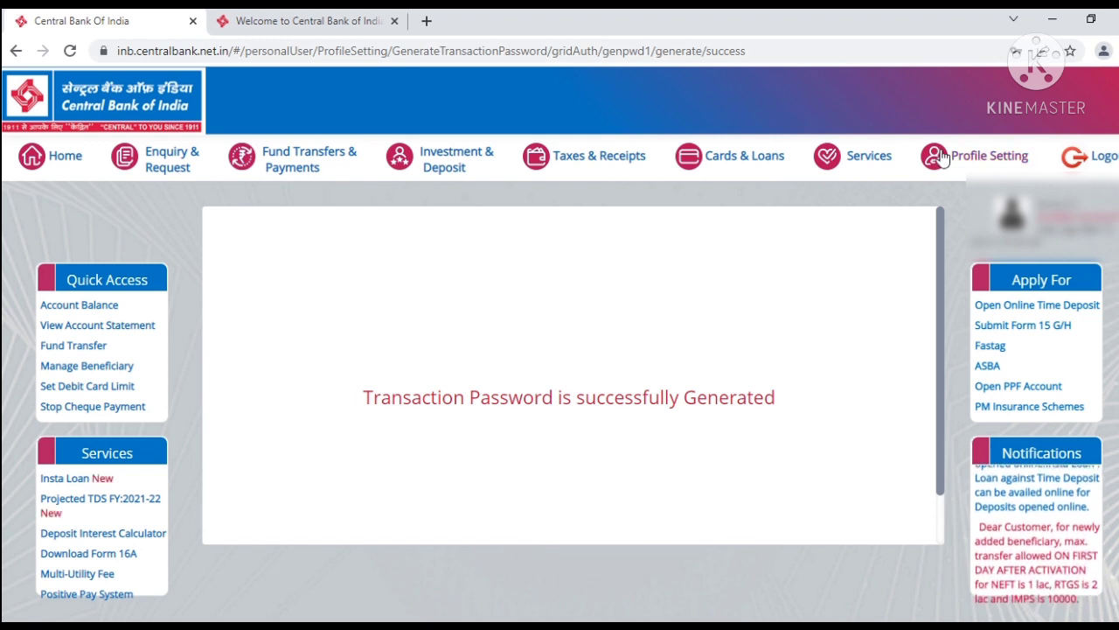
Step: Return to Profile Setting and log out of internet banking
click(996, 158)
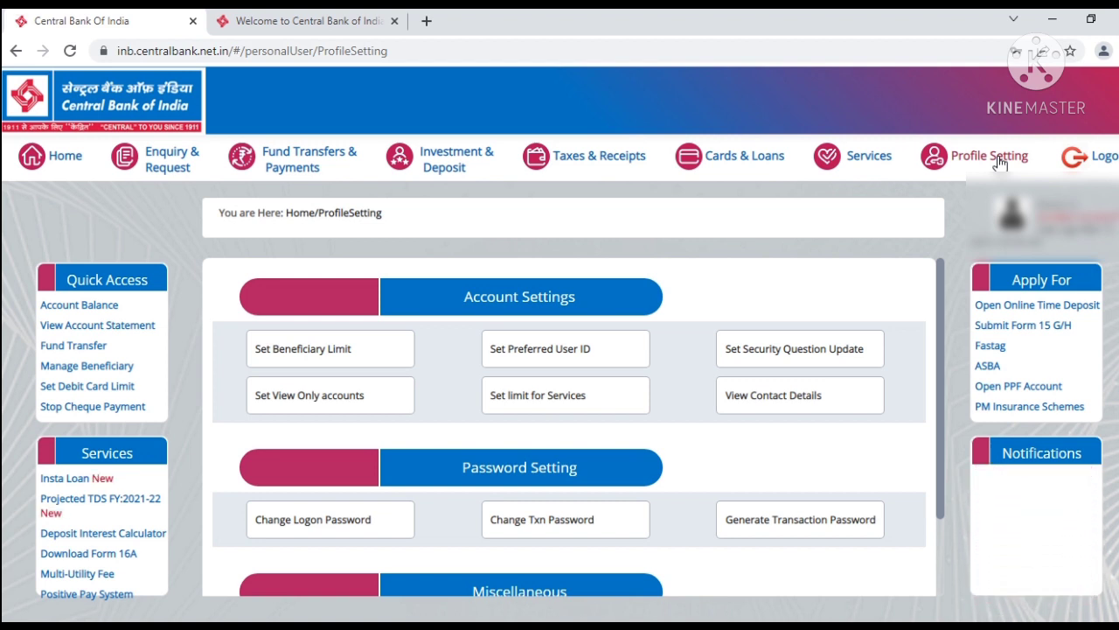
click(1104, 159)
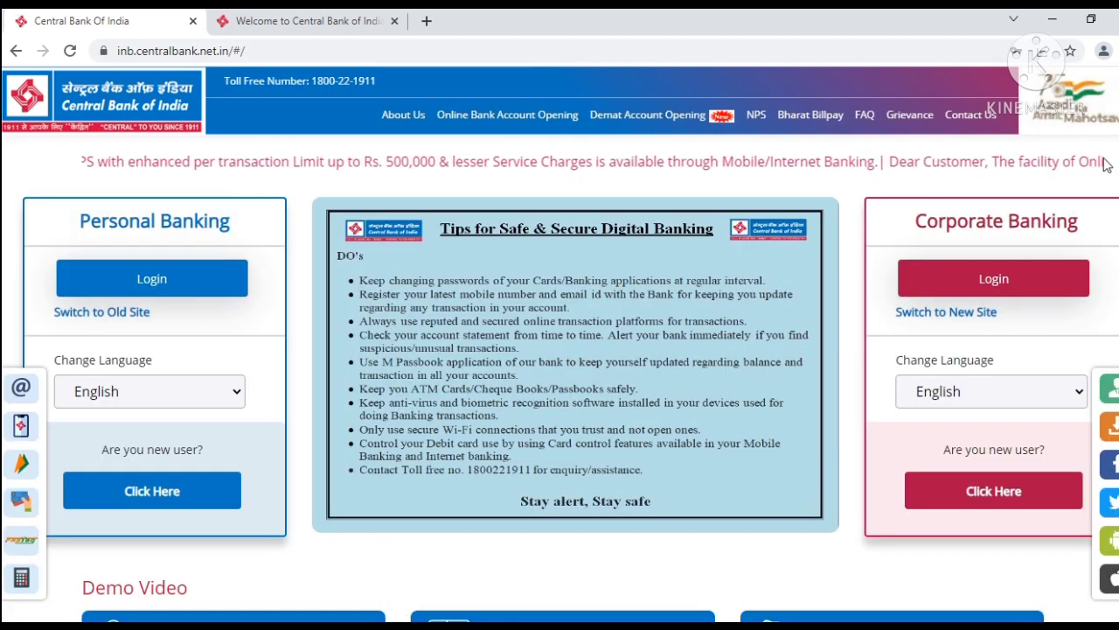